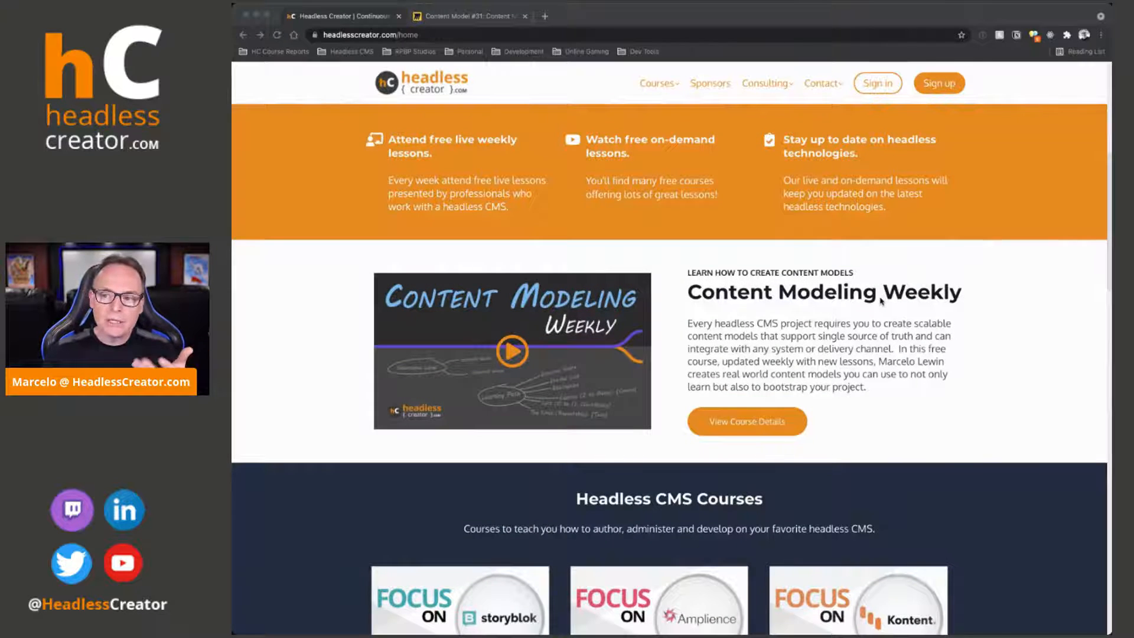
Browse the full course library and open the details of the Content Modeling Weekly course
scroll(825, 271, up, 6)
click(662, 84)
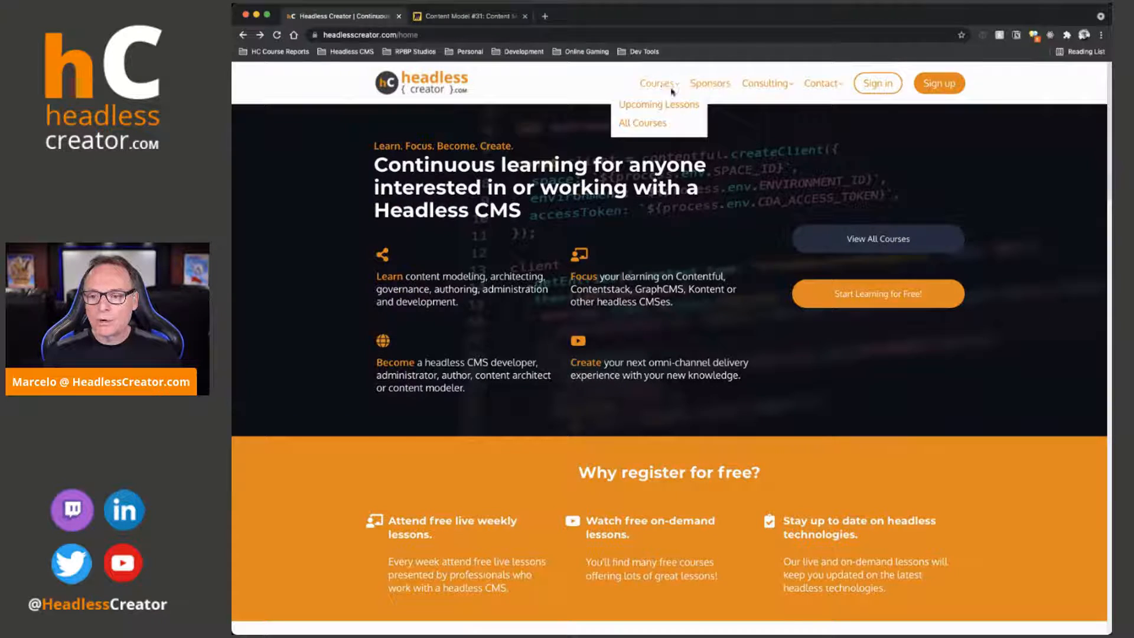
click(649, 121)
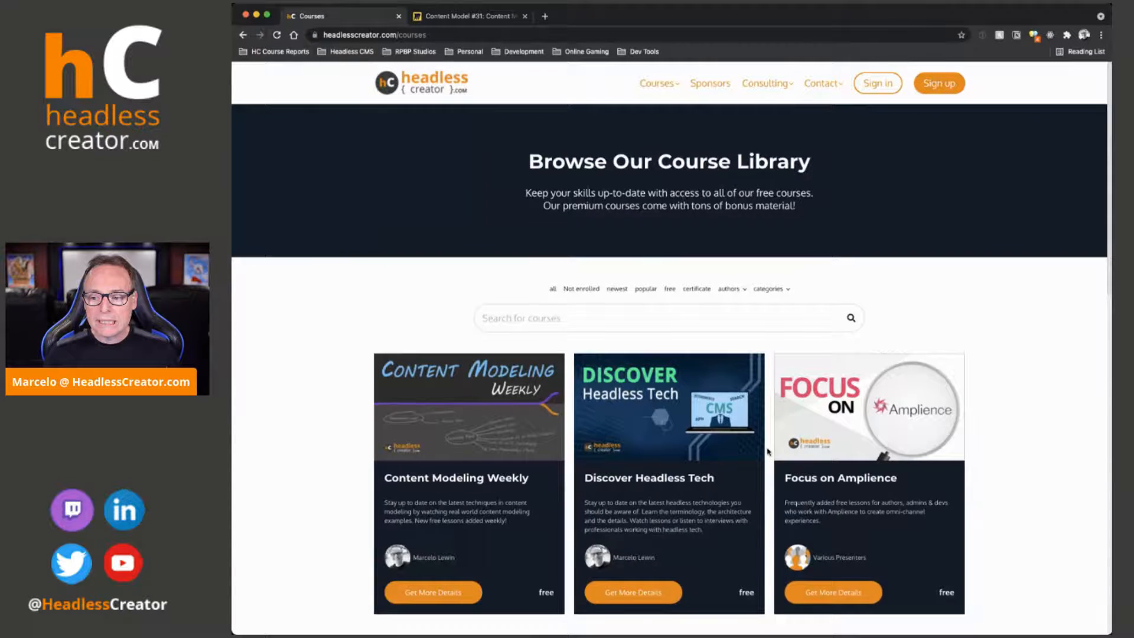
scroll(767, 452, down, 3)
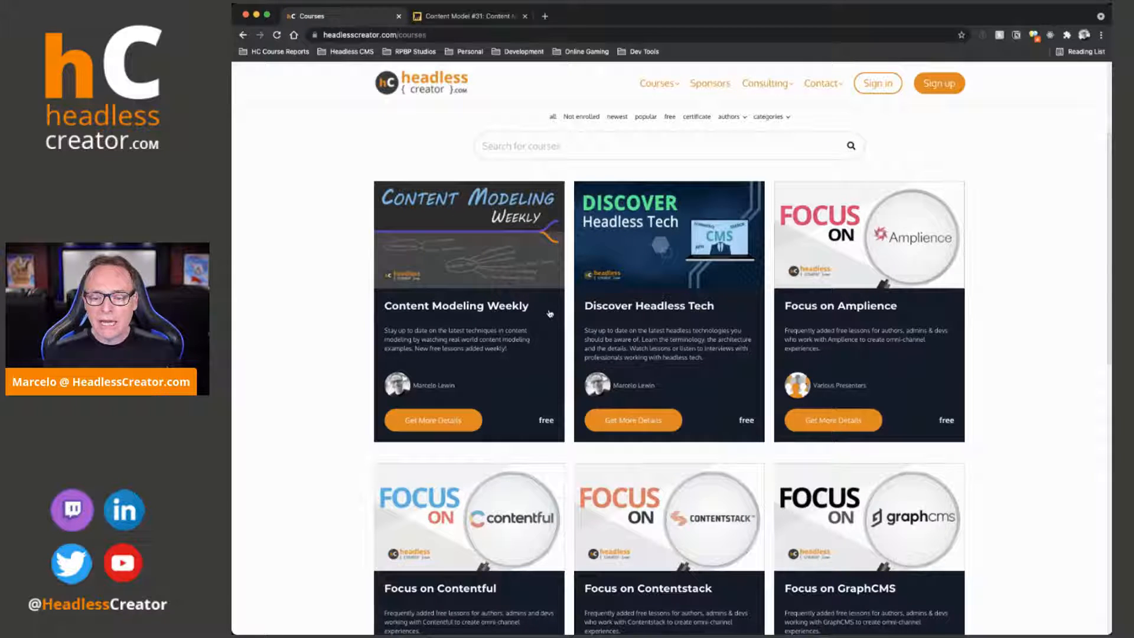
scroll(466, 344, down, 3)
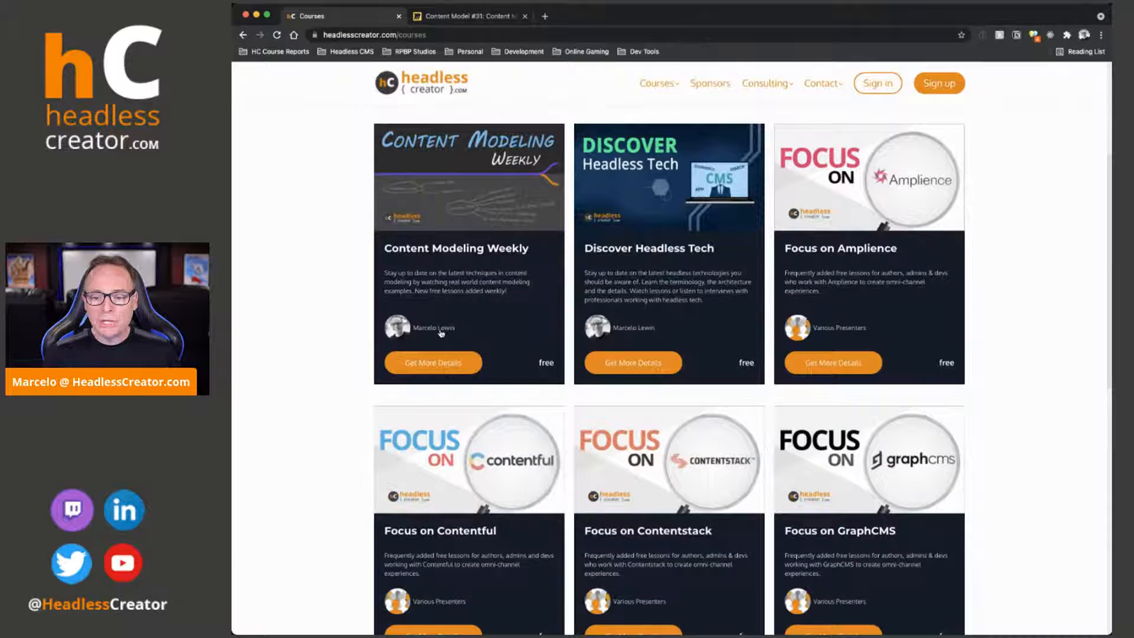
scroll(455, 296, down, 2)
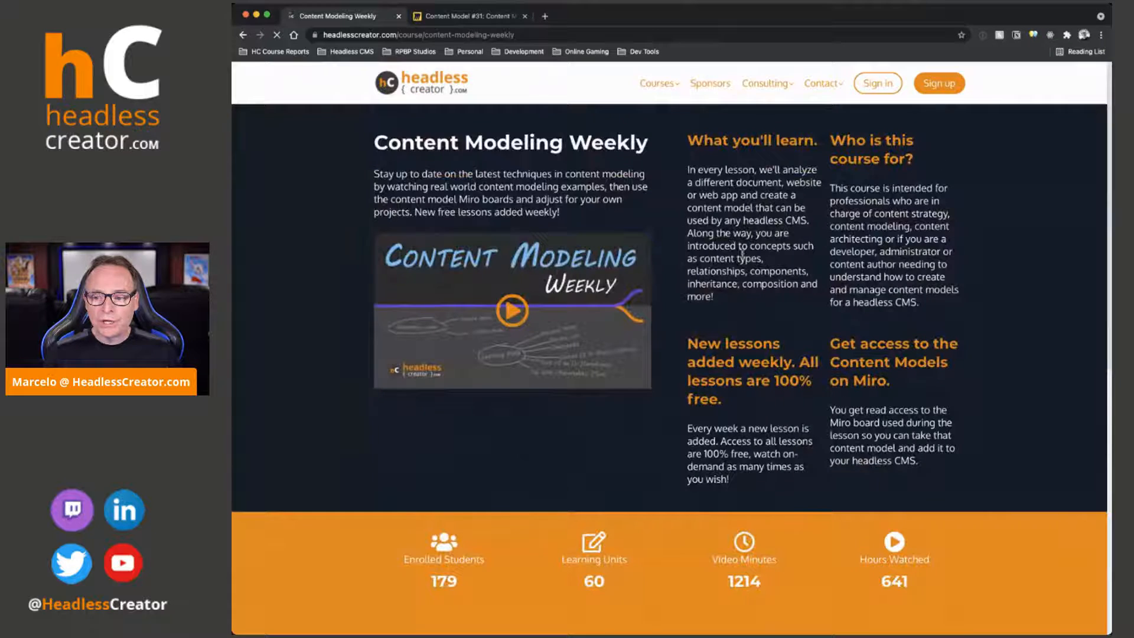
Review the Content Modeling Weekly course page, including its statistics, lesson list, content models on Miro and presenter section
scroll(760, 184, down, 3)
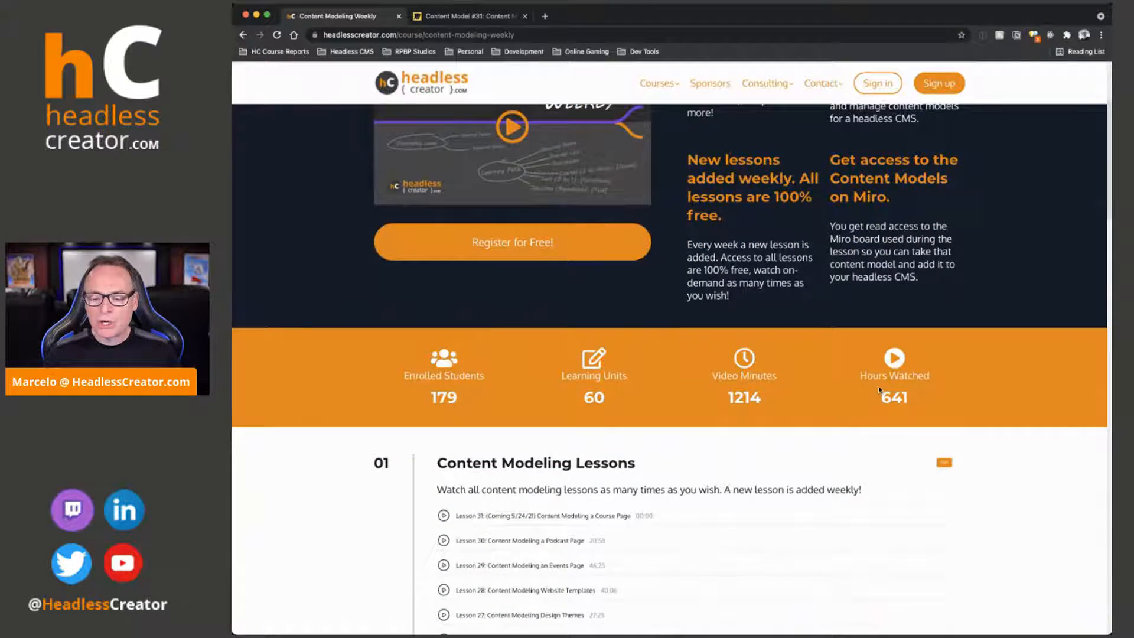
scroll(880, 389, down, 1)
scroll(878, 388, down, 6)
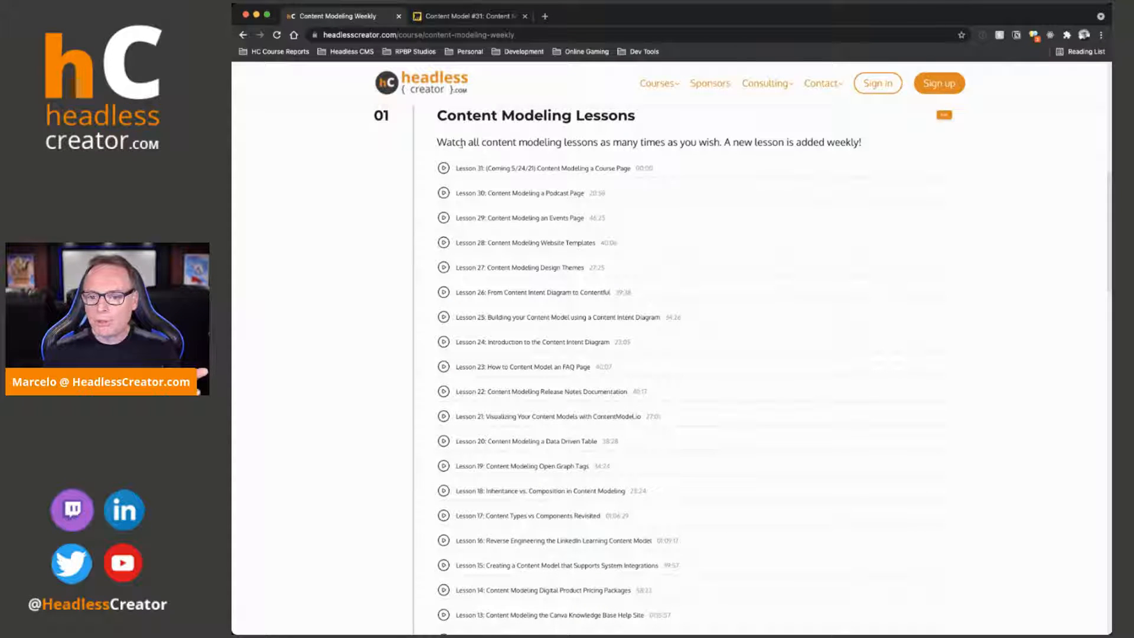
scroll(472, 142, up, 1)
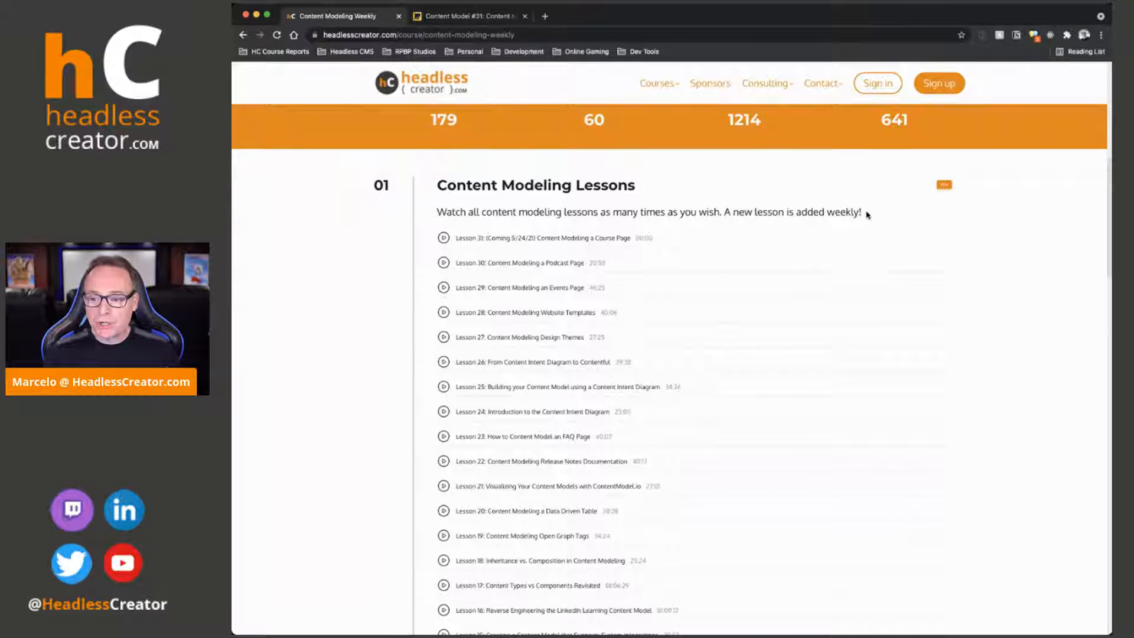
scroll(856, 218, down, 1)
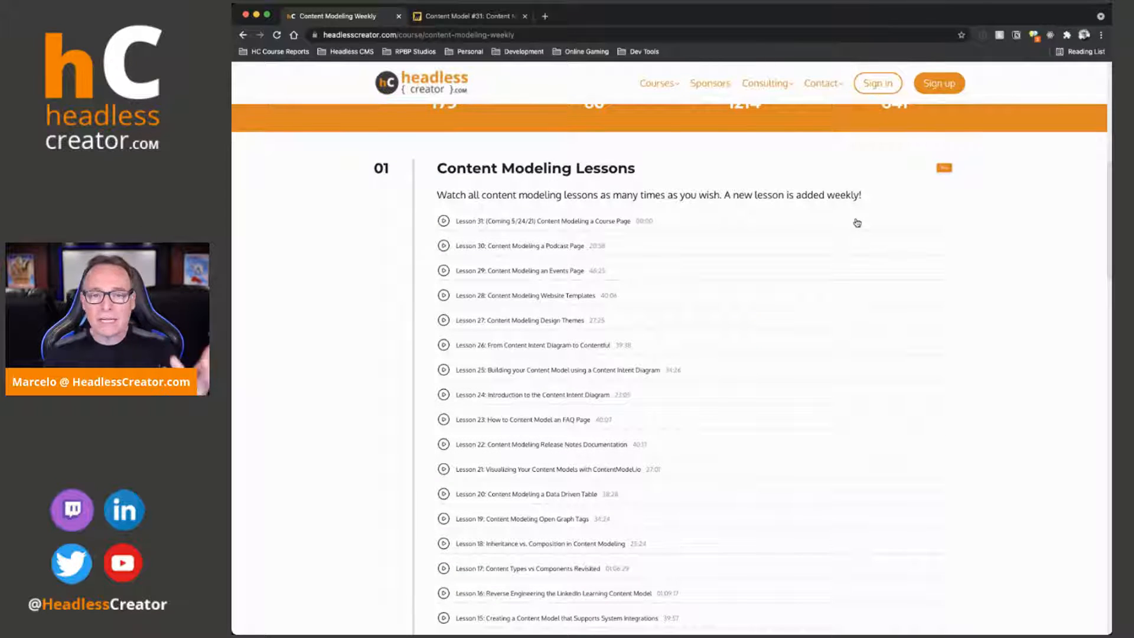
scroll(519, 225, down, 1)
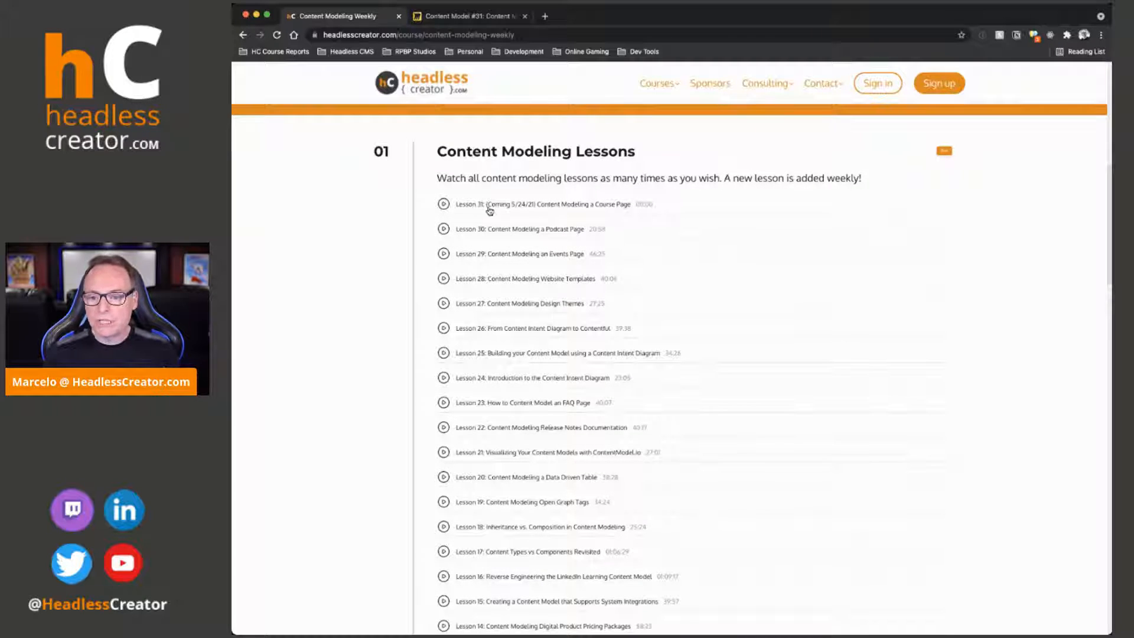
scroll(613, 205, down, 1)
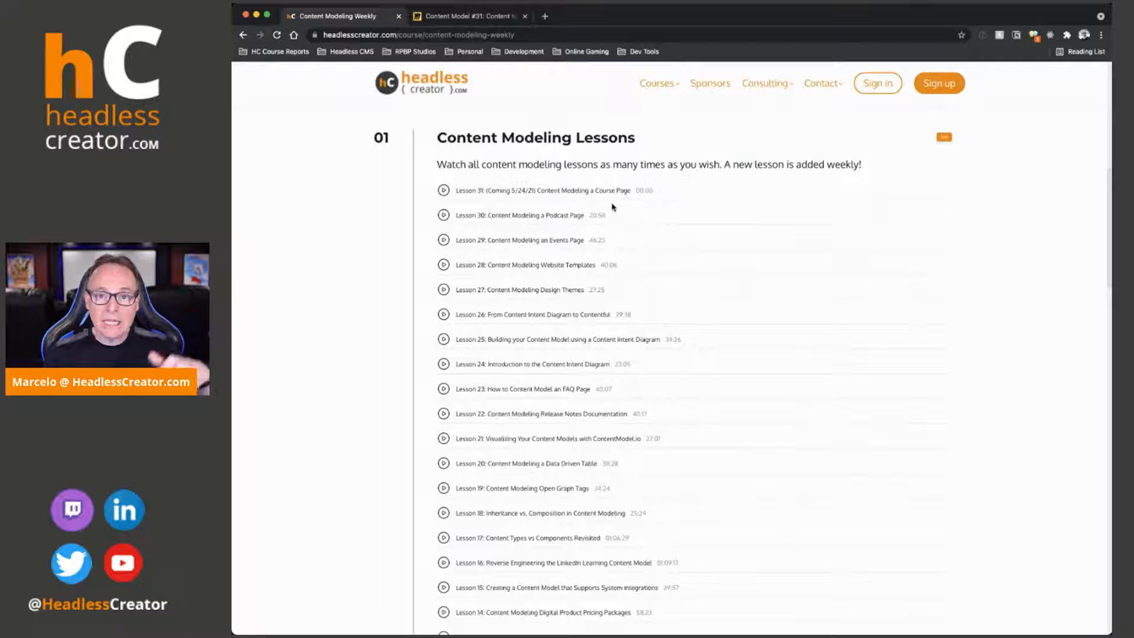
scroll(587, 218, down, 15)
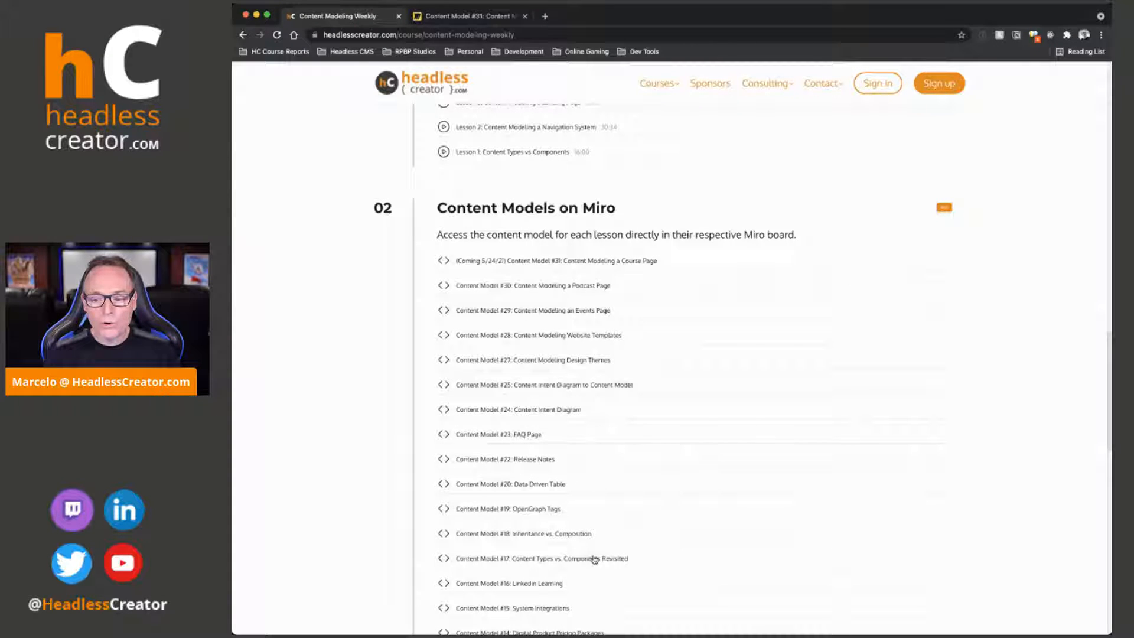
scroll(594, 555, down, 15)
scroll(595, 538, up, 10)
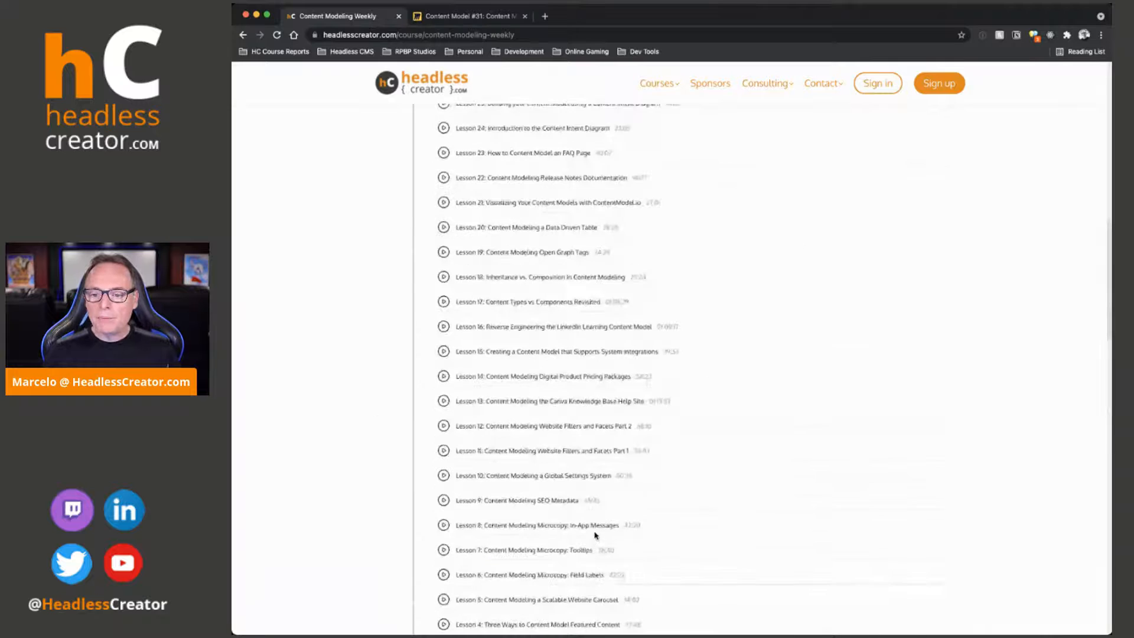
scroll(595, 538, down, 10)
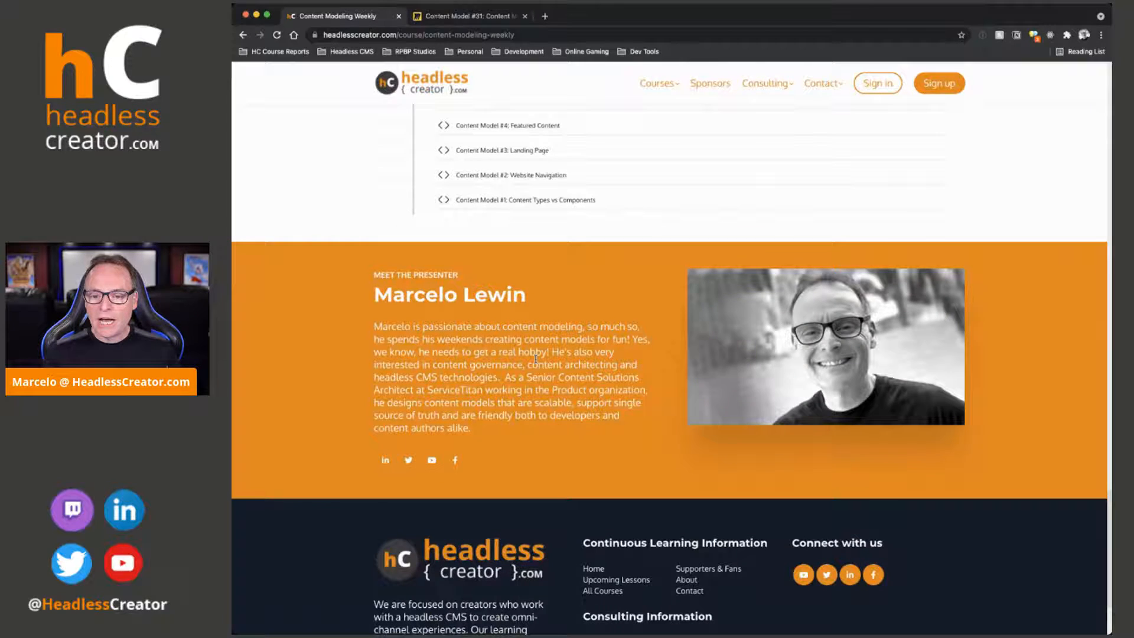
scroll(810, 278, up, 10)
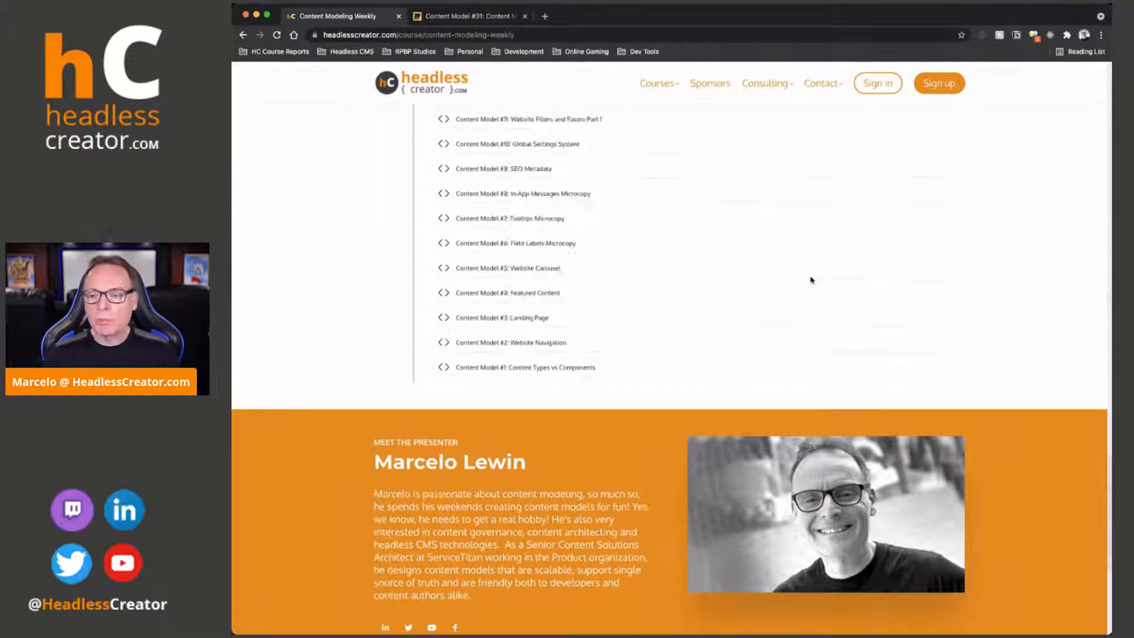
Return to the course library, look through the Focus On courses and open Focus on Contentstack
mouse_move(647, 85)
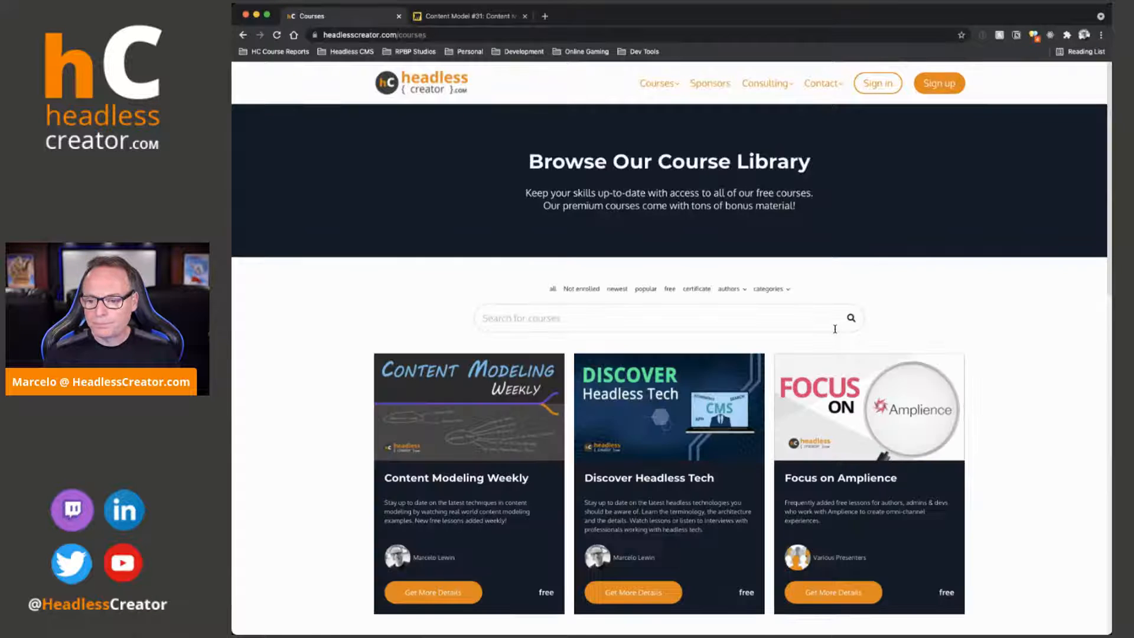
scroll(833, 328, down, 4)
scroll(835, 332, down, 5)
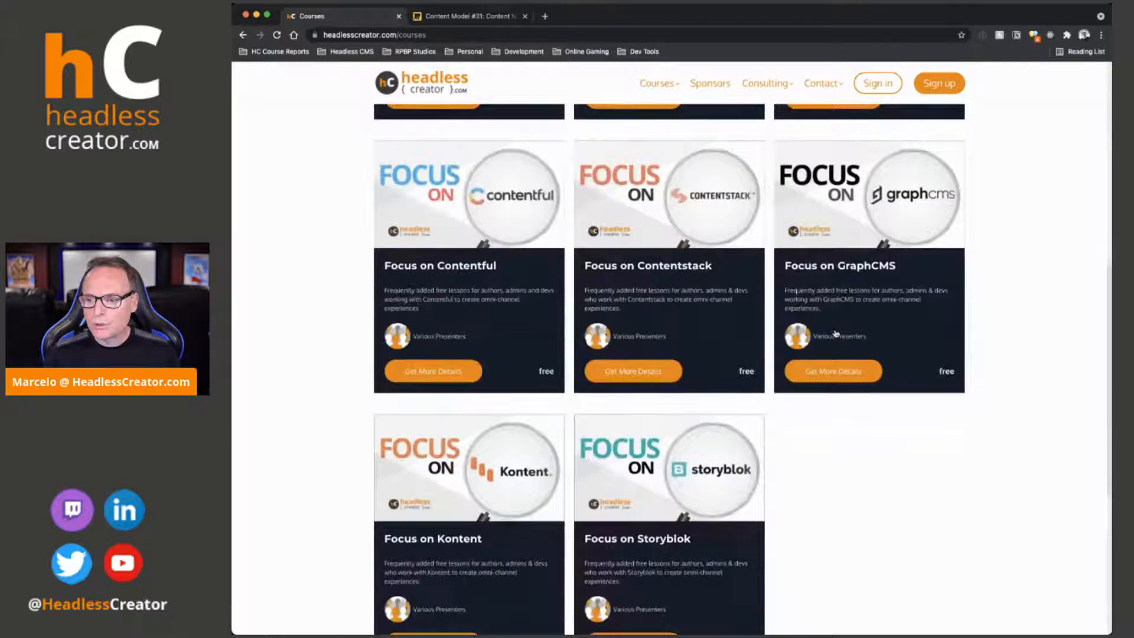
scroll(799, 371, up, 4)
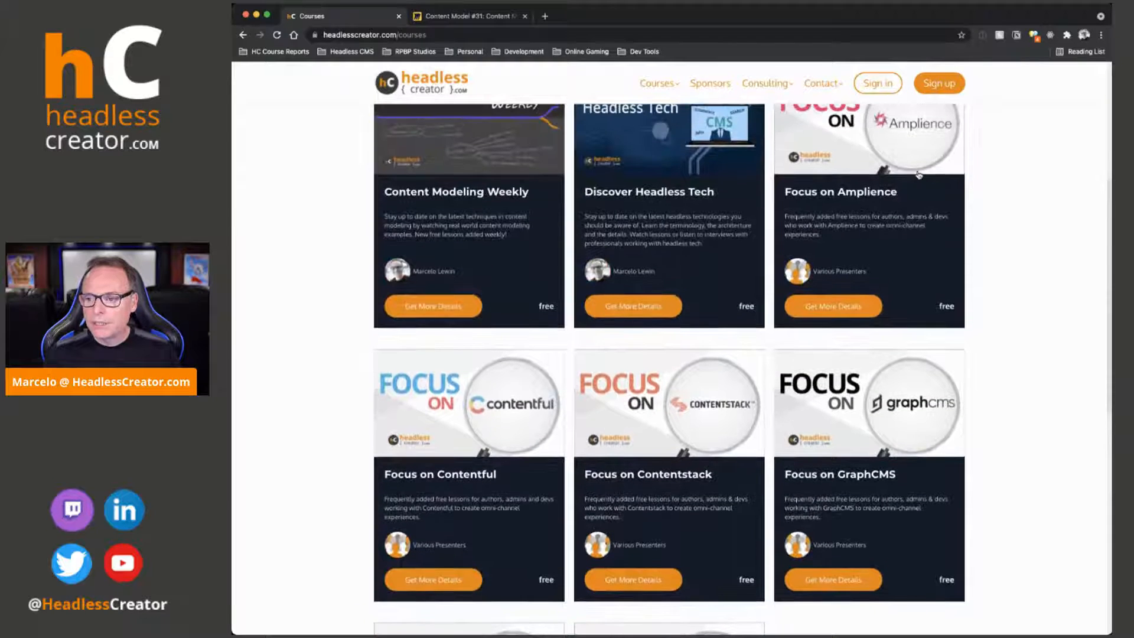
scroll(815, 385, down, 2)
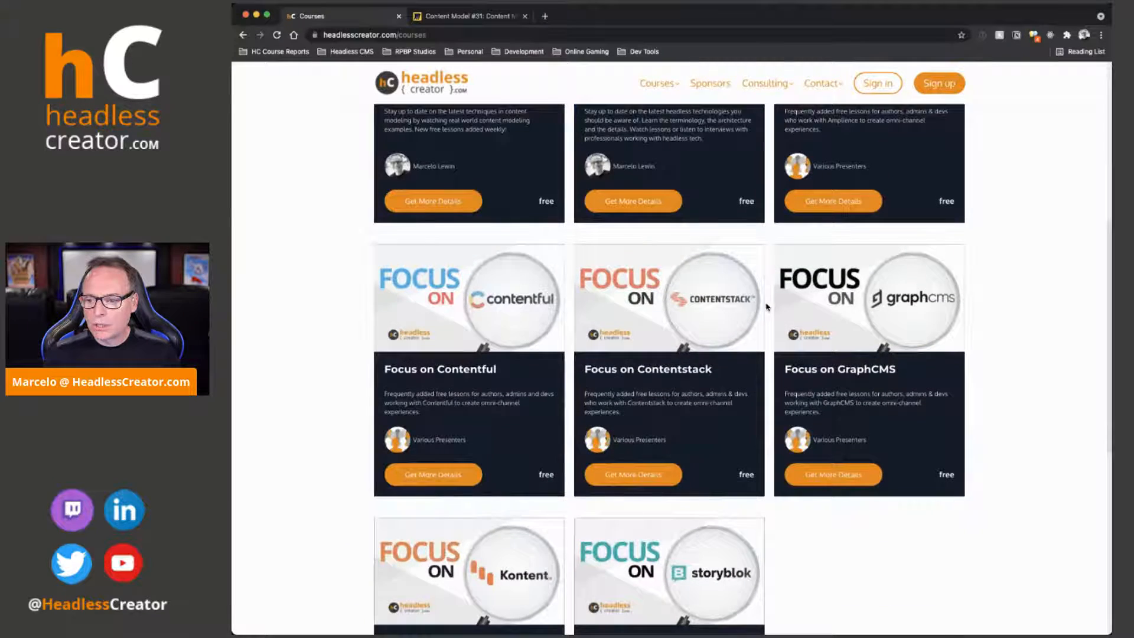
click(707, 309)
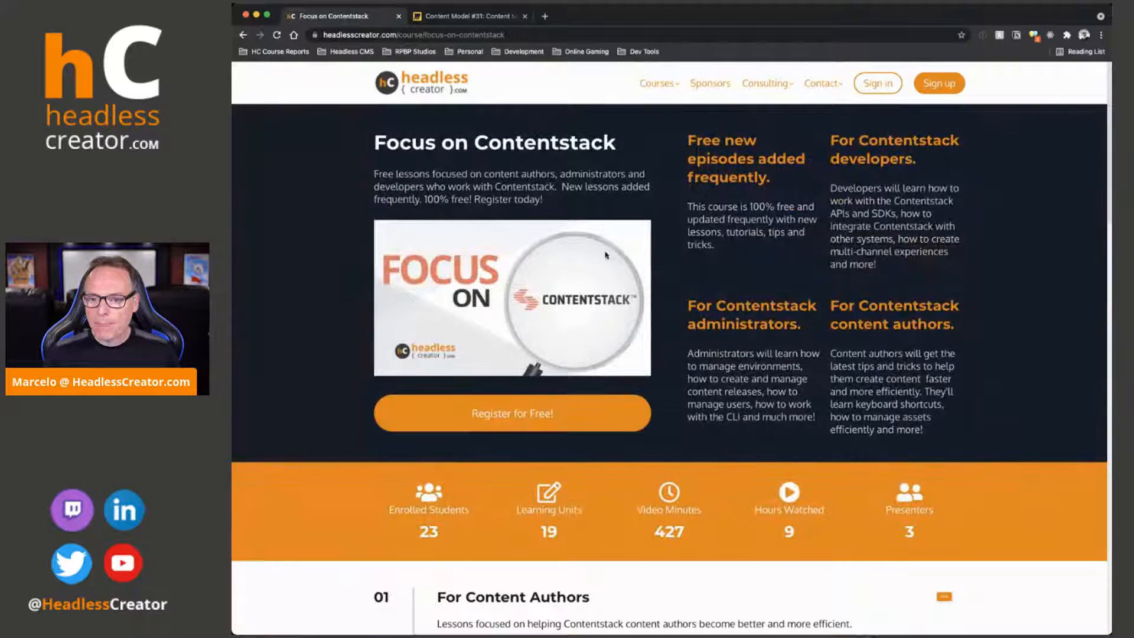
Open the Focus on Kontent course from the library, review its presenters and return to the site's home page
click(243, 35)
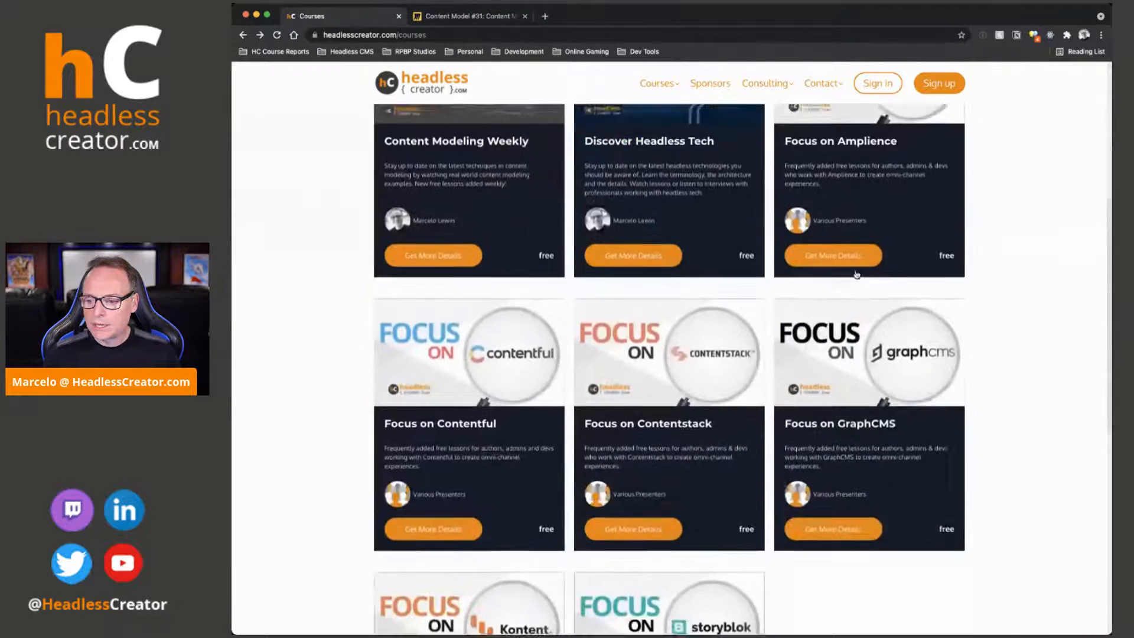
scroll(856, 275, down, 2)
click(542, 515)
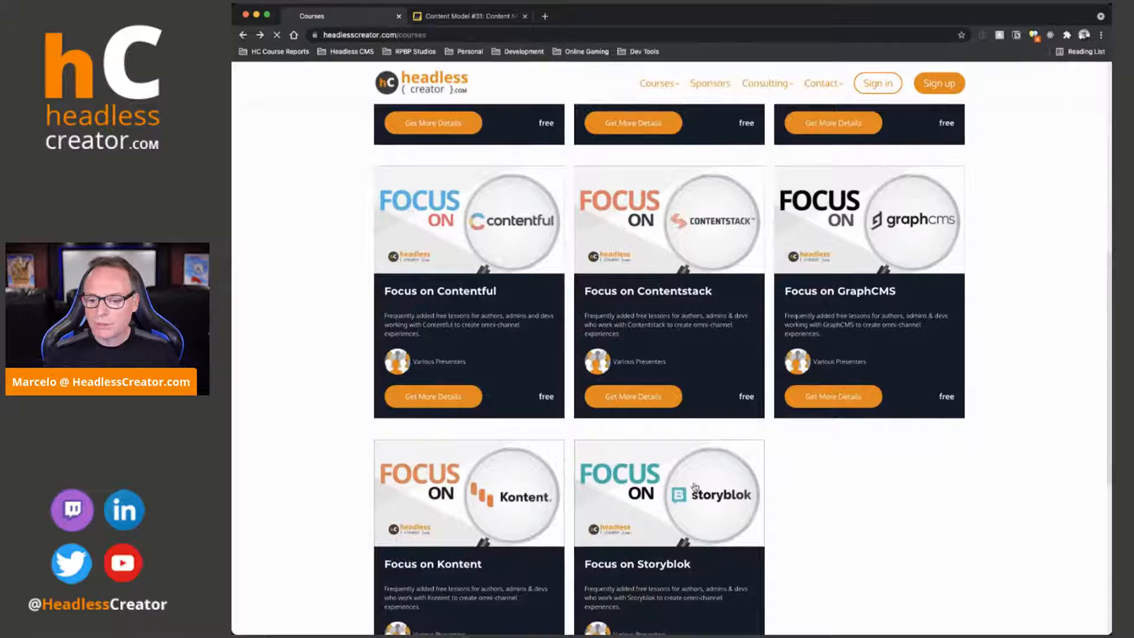
scroll(794, 471, down, 10)
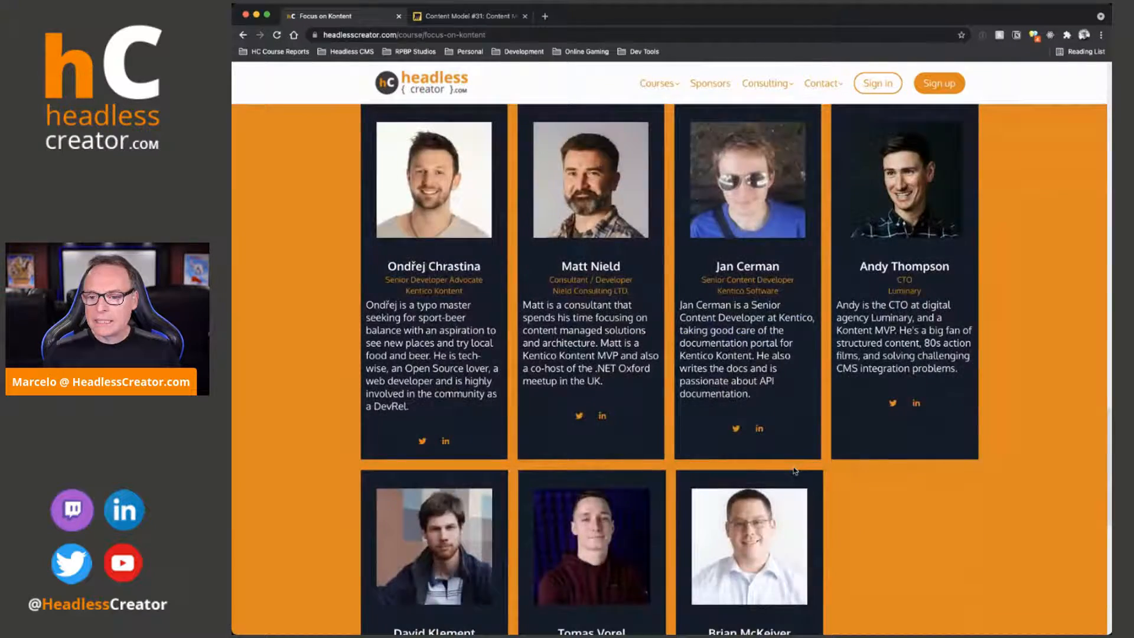
scroll(794, 471, up, 10)
scroll(797, 473, down, 10)
scroll(797, 472, down, 5)
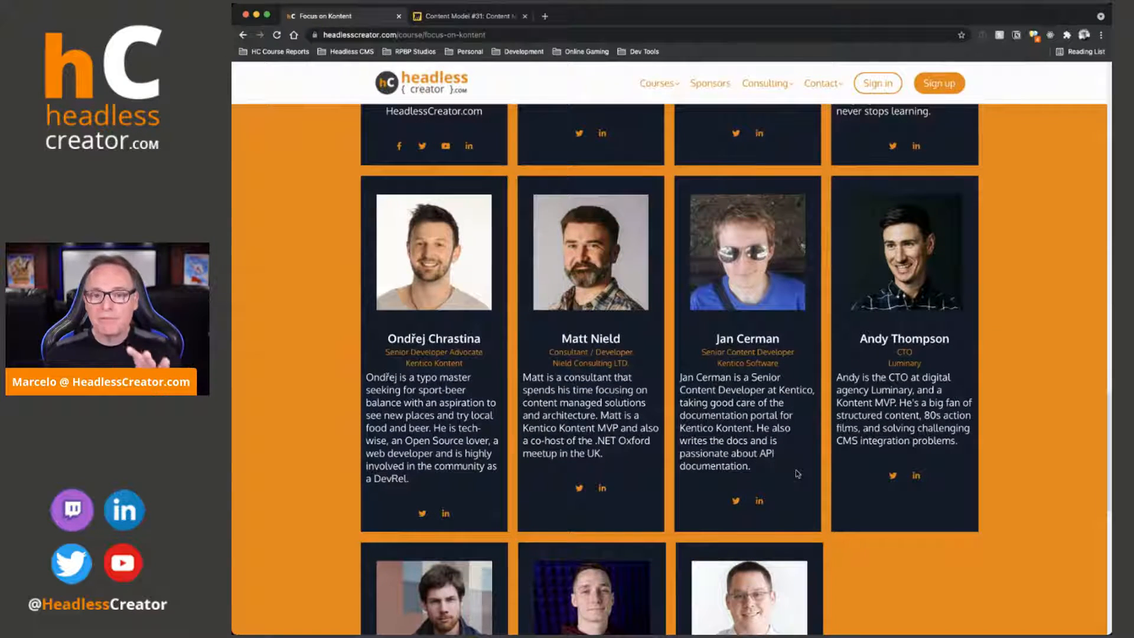
scroll(611, 241, up, 15)
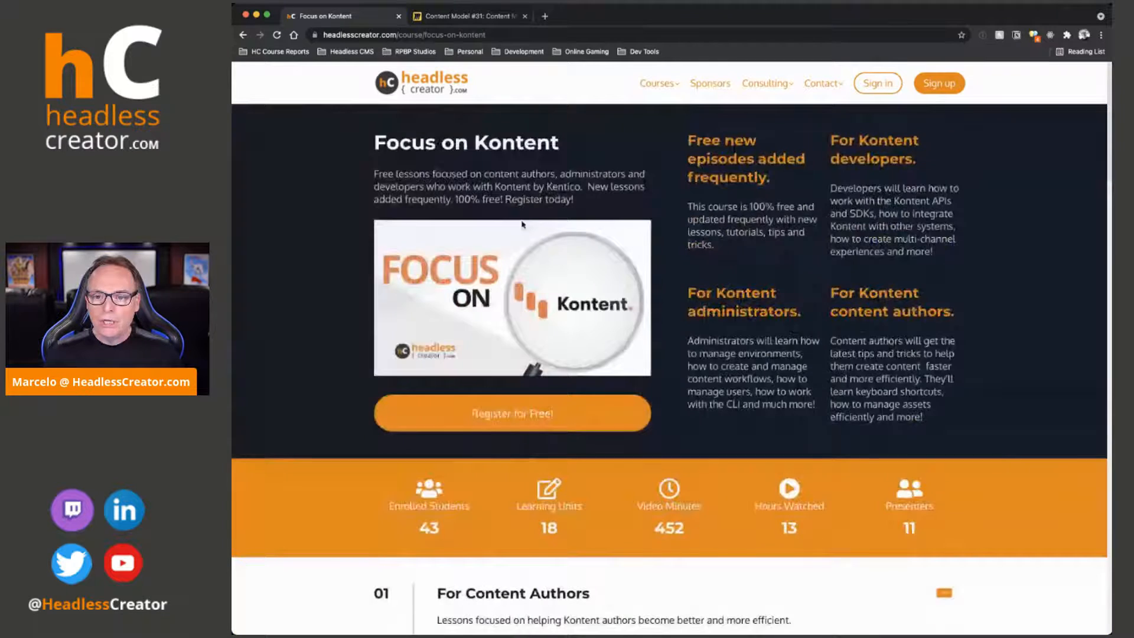
click(443, 79)
Switch to the Miro board for Content Model #31 and examine the legend of object types, relationships, field types and validations
click(458, 17)
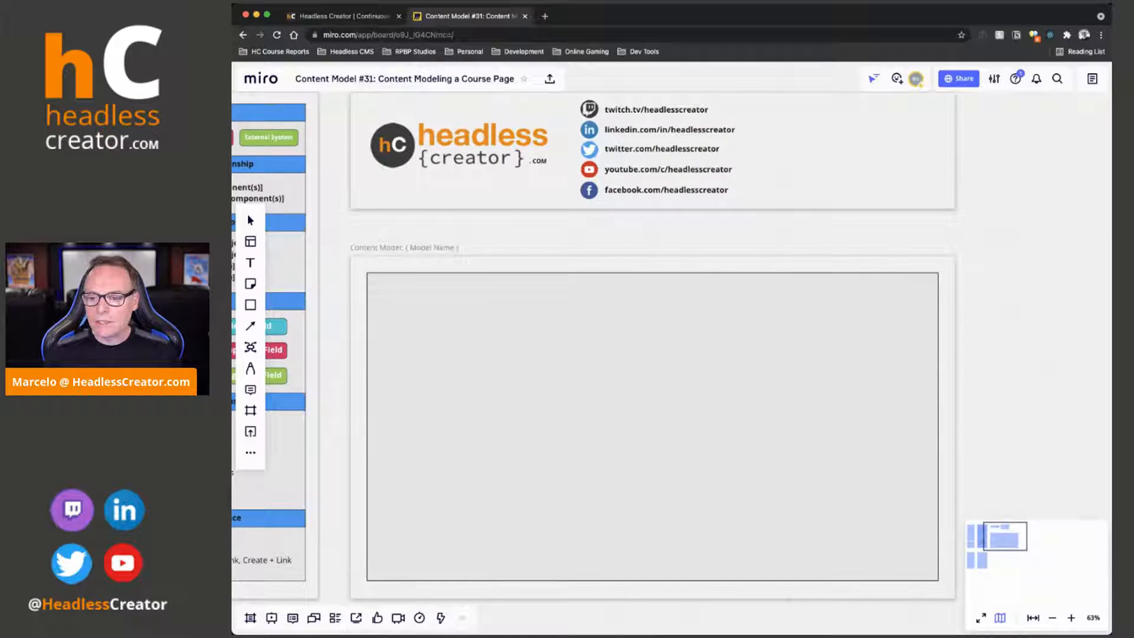
scroll(622, 337, up, 2)
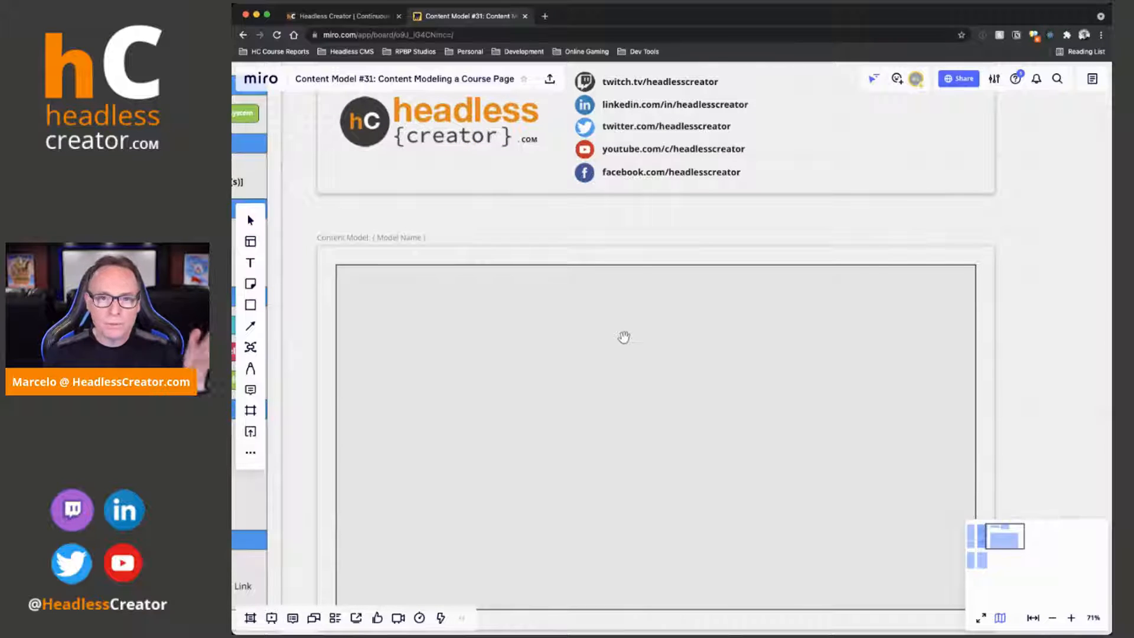
drag(453, 226, 598, 147)
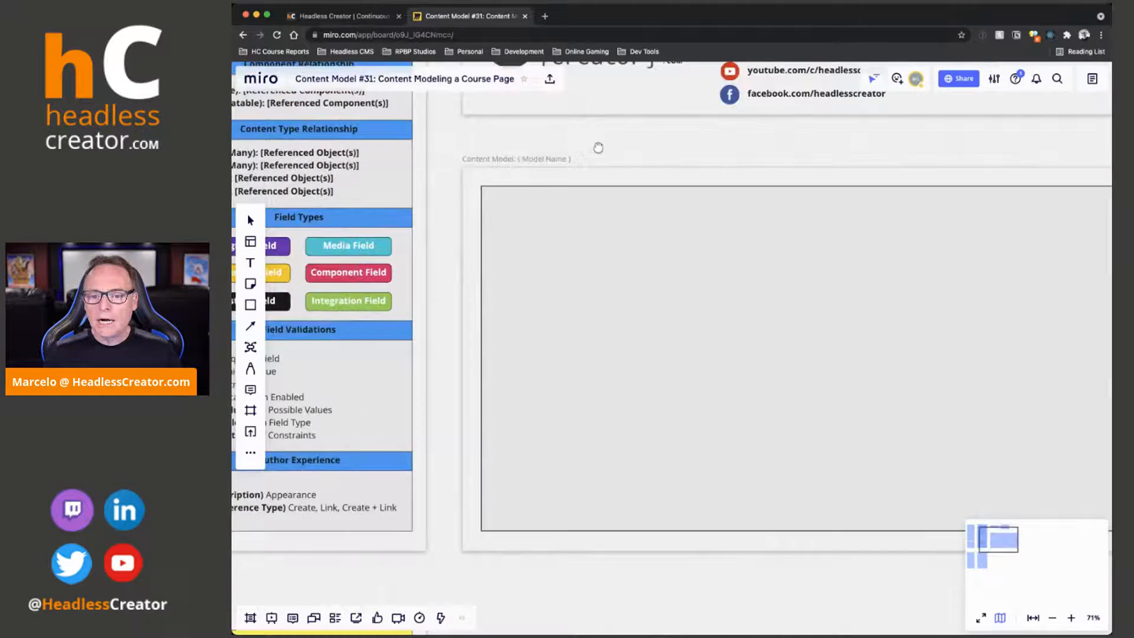
scroll(598, 147, left, 5)
scroll(598, 147, up, 2)
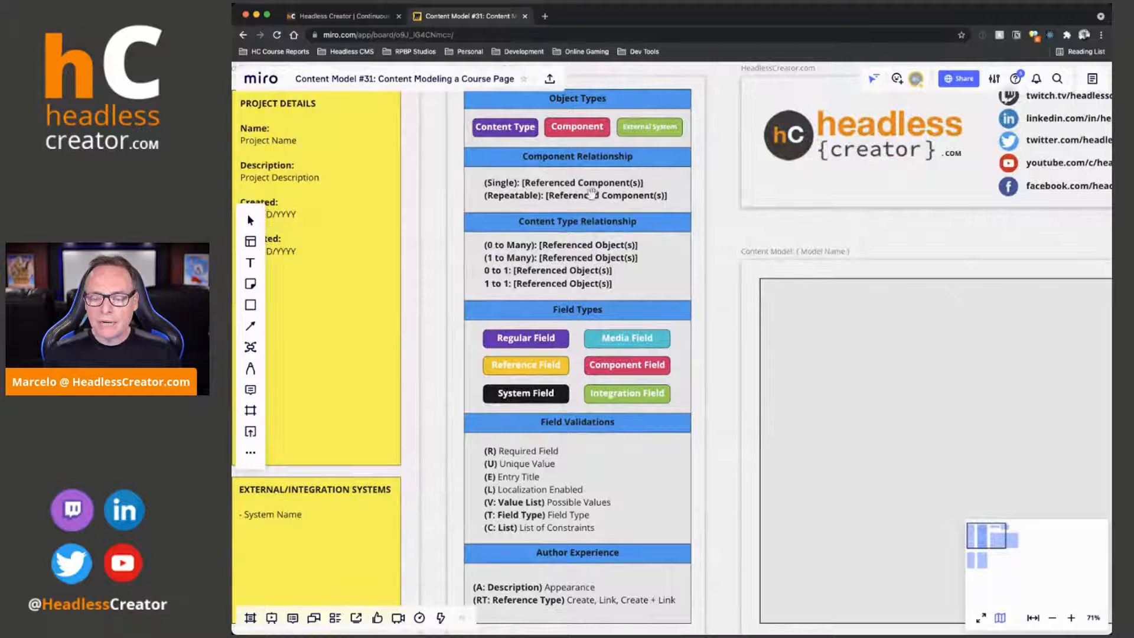
scroll(591, 192, right, 4)
scroll(591, 192, down, 1)
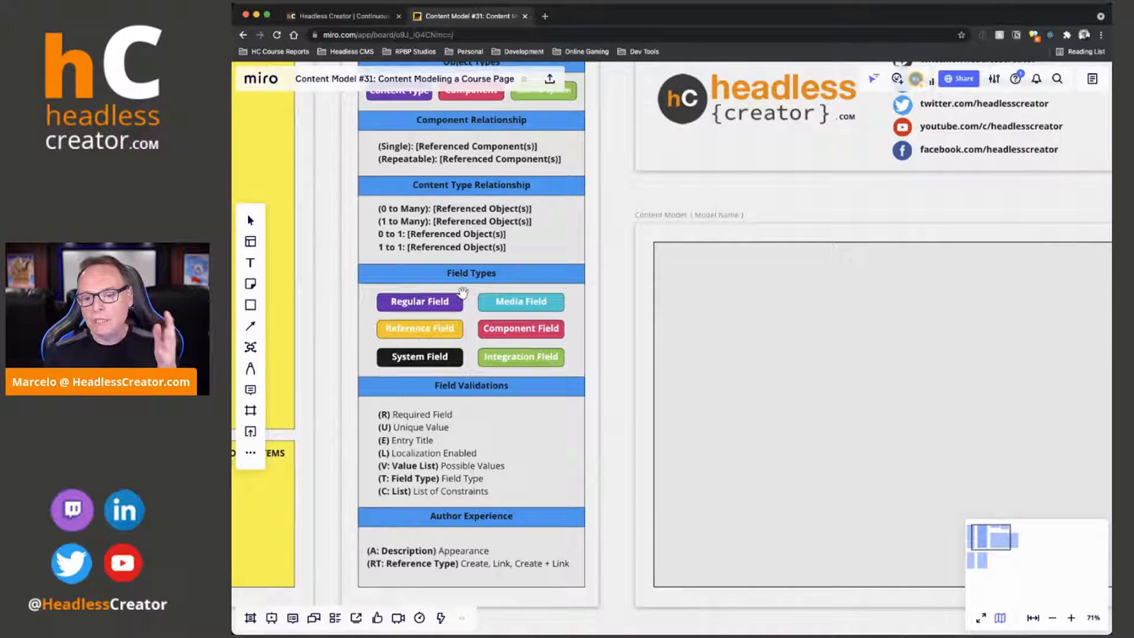
Add a mind map root node named Course inside the empty Content Model frame
drag(704, 192, 512, 132)
scroll(762, 475, up, 2)
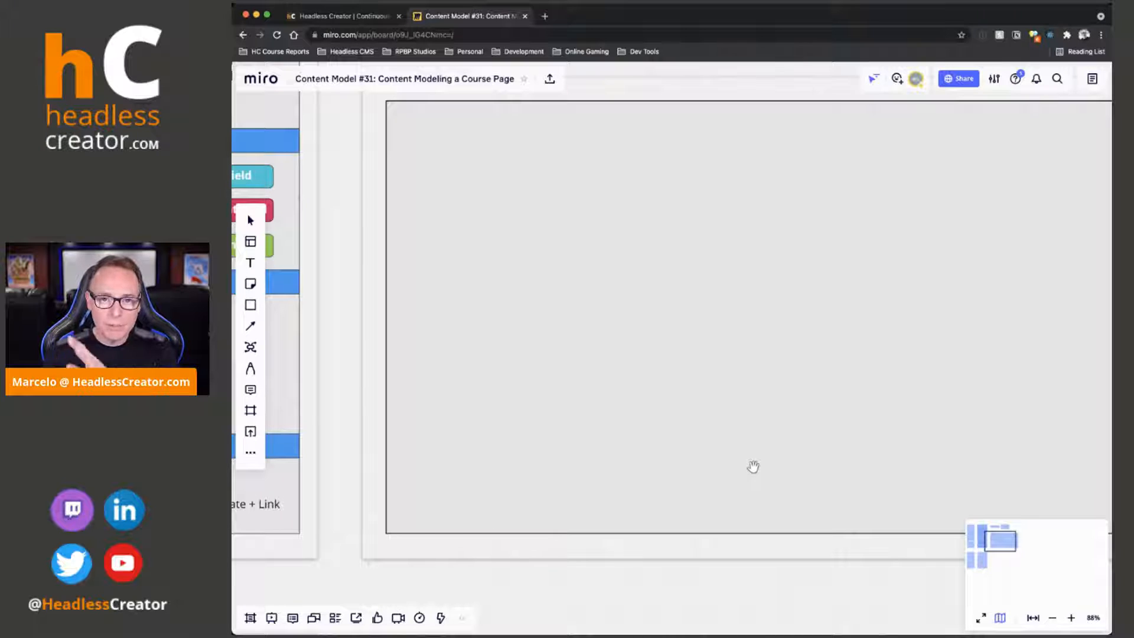
drag(640, 577, 579, 626)
mouse_move(661, 107)
mouse_down()
mouse_move(664, 116)
mouse_move(653, 112)
mouse_up()
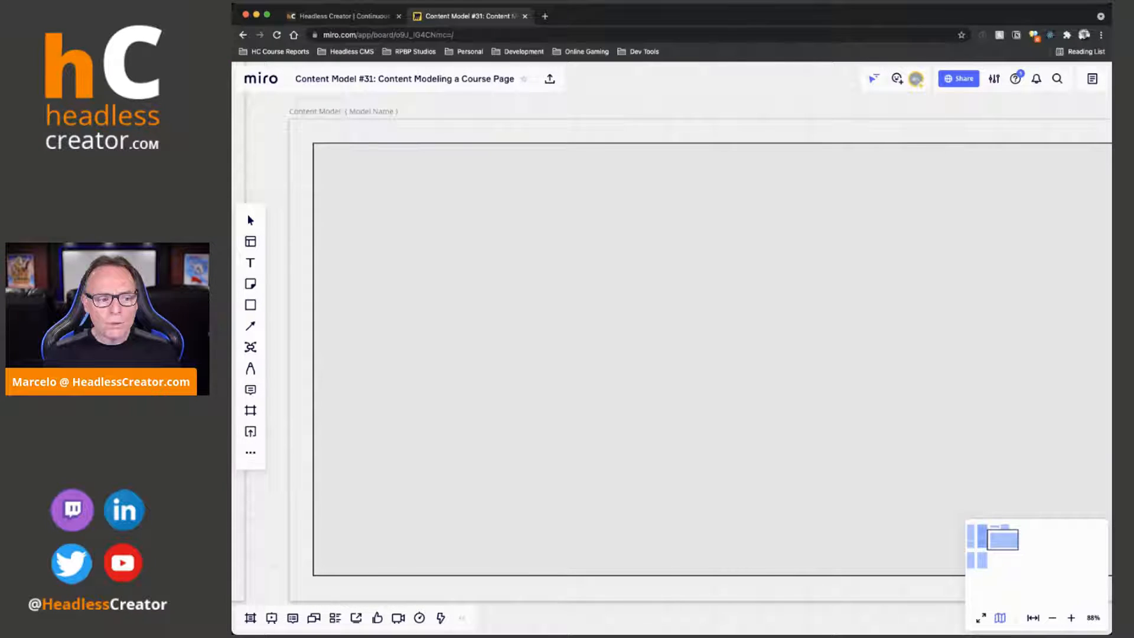
click(250, 346)
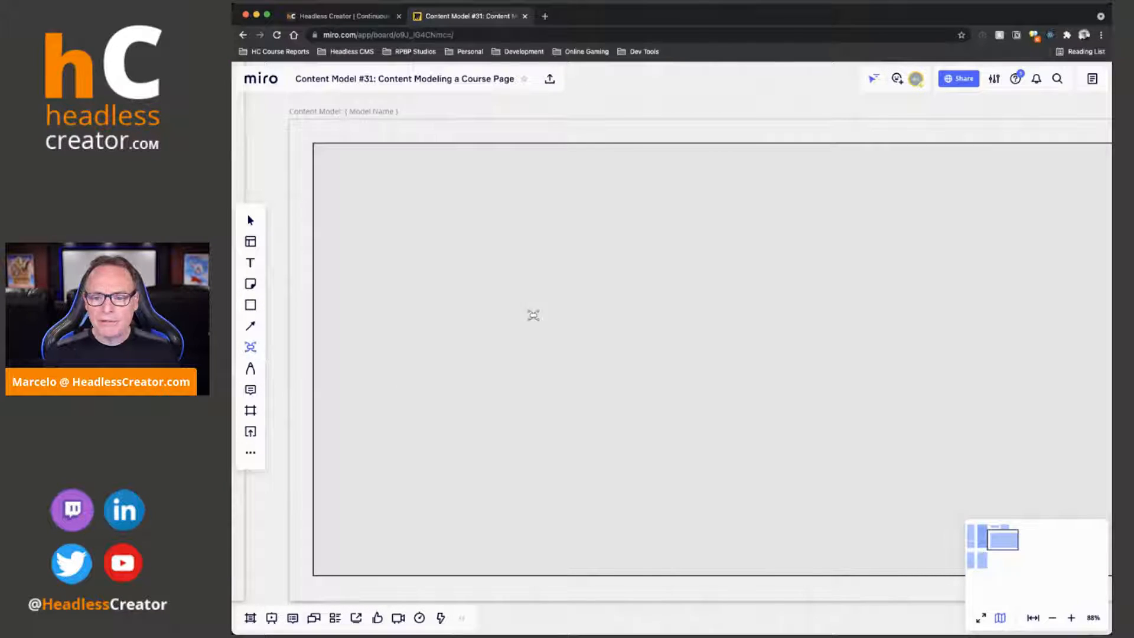
click(703, 356)
text(Cours)
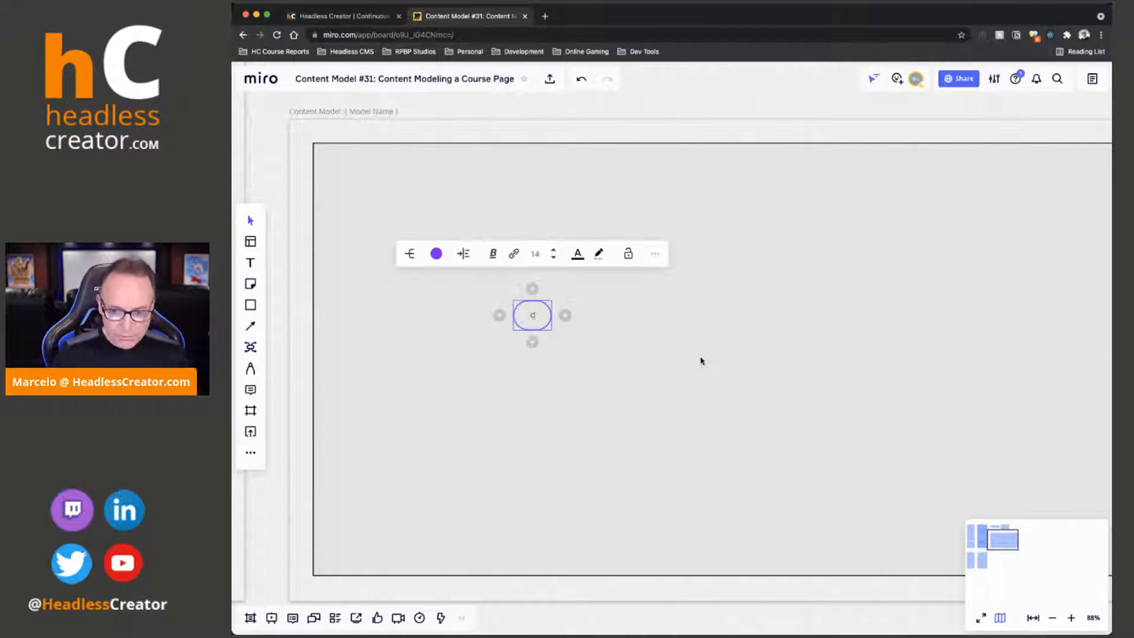
text(e)
key(Escape)
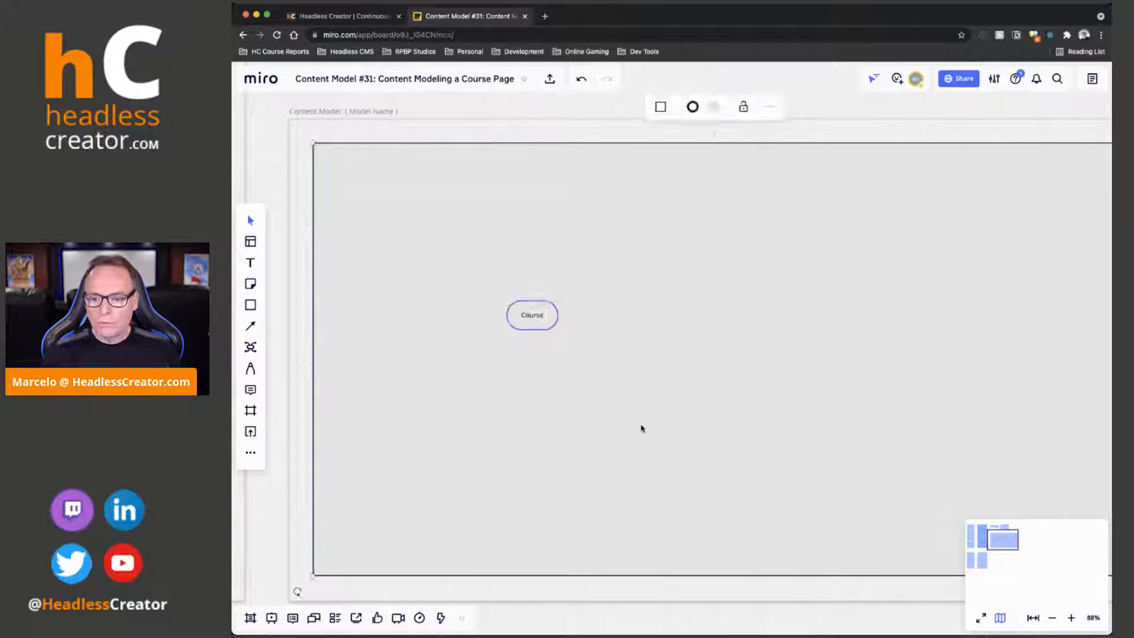
Select the Course root node inside the Content Model frame
scroll(641, 427, up, 5)
scroll(642, 427, down, 2)
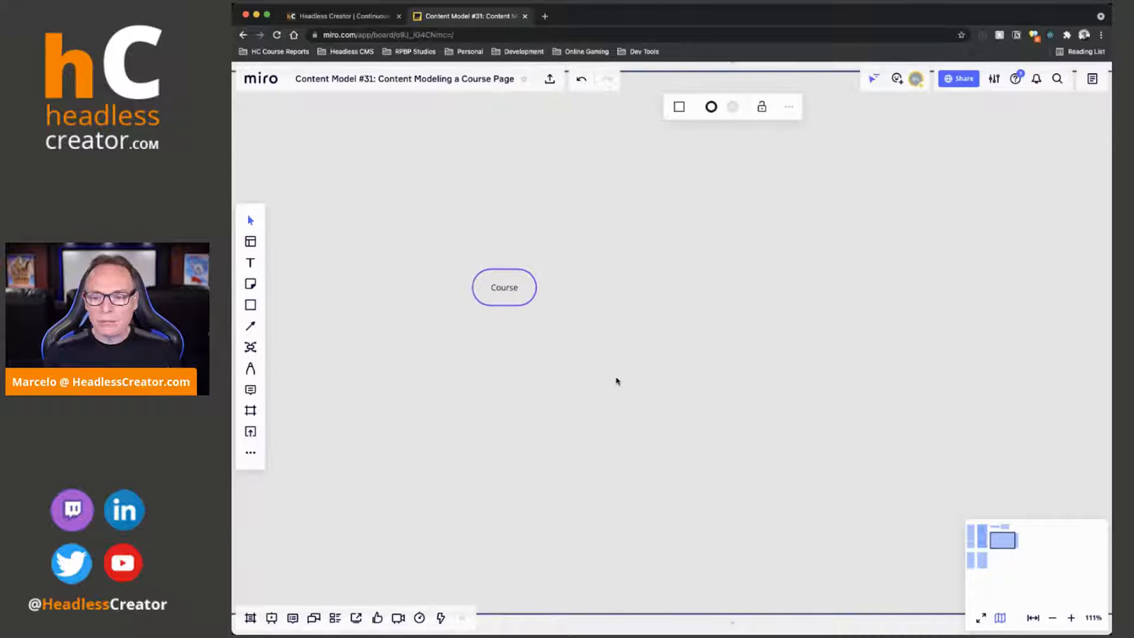
scroll(616, 380, up, 2)
click(471, 271)
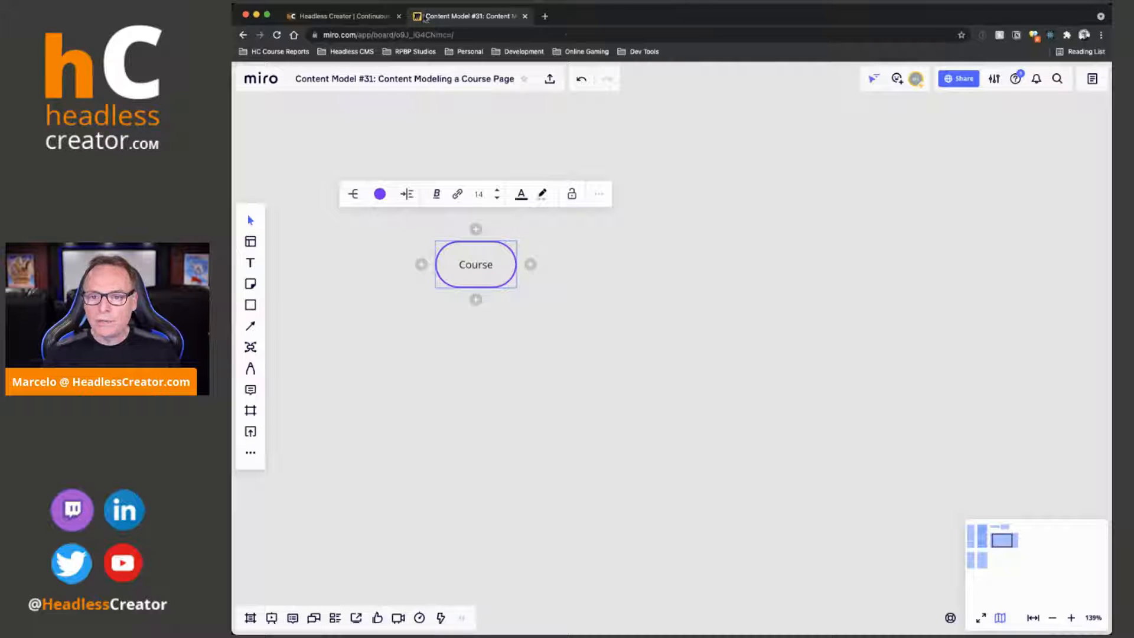
Switch to the headlesscreator.com site, open the Content Modeling Weekly course details and examine the page's title, description, statistics and lesson section
click(345, 16)
scroll(770, 316, down, 6)
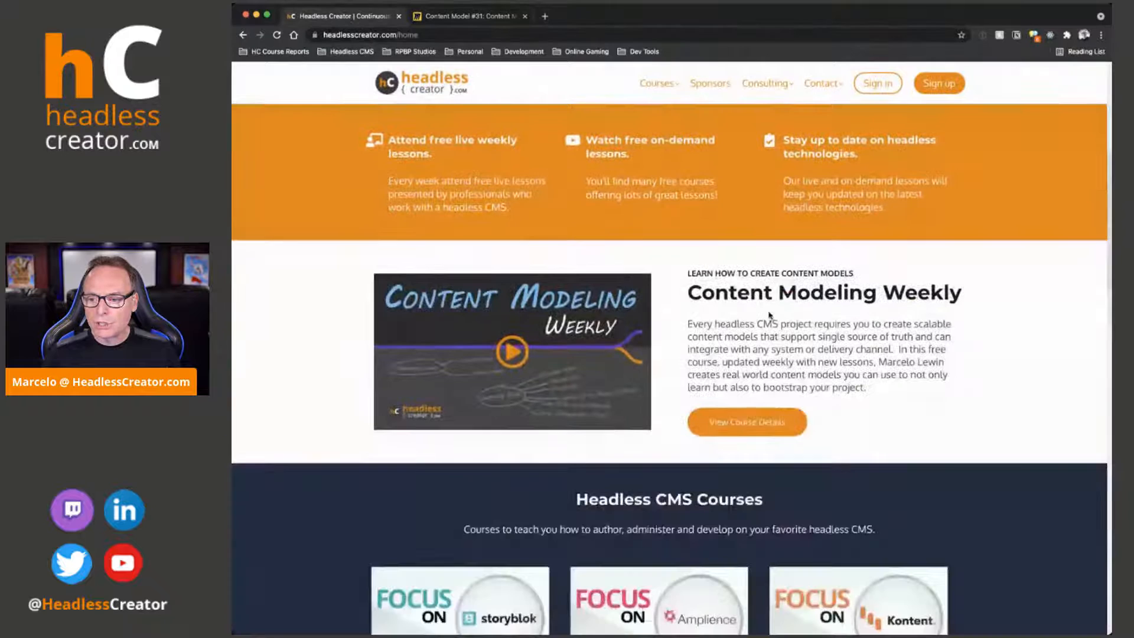
click(756, 431)
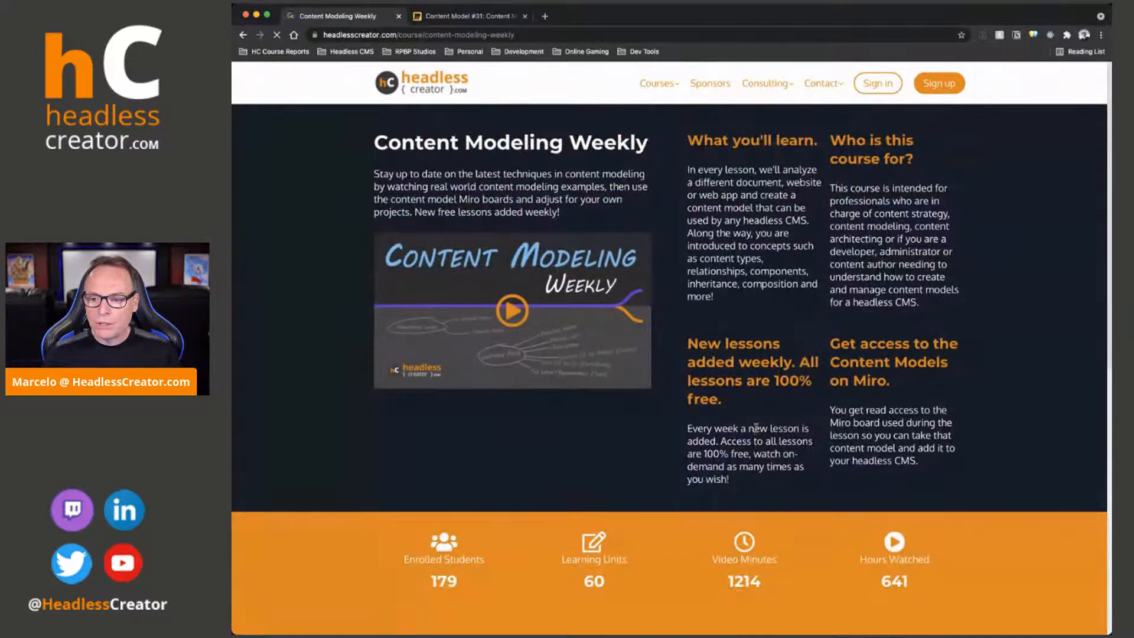
drag(374, 142, 670, 158)
drag(379, 174, 597, 219)
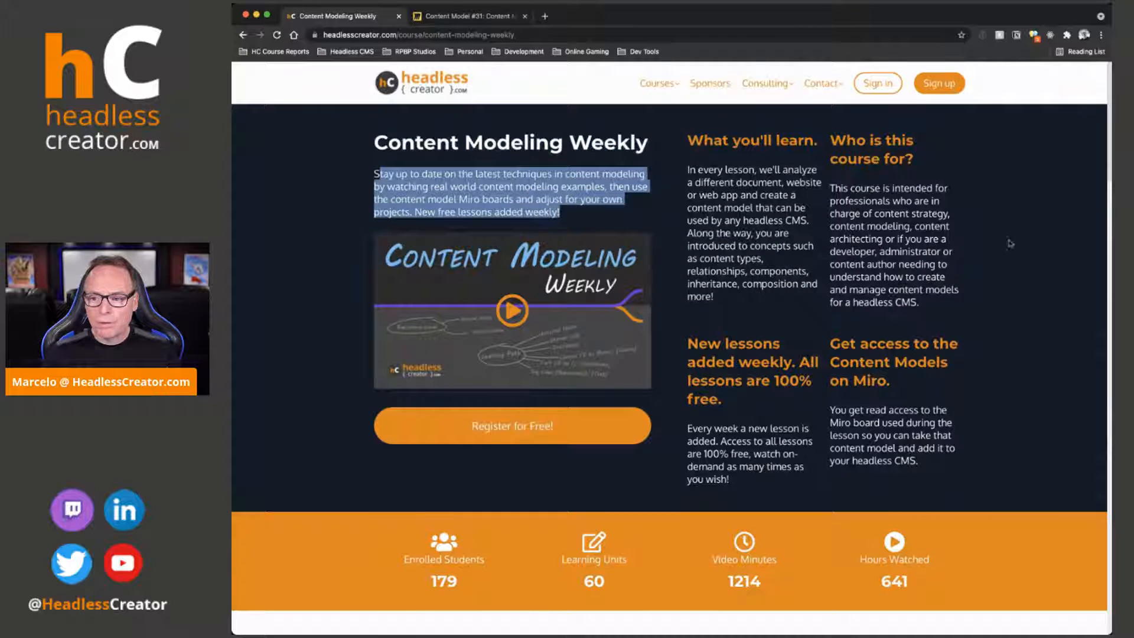
scroll(852, 377, down, 3)
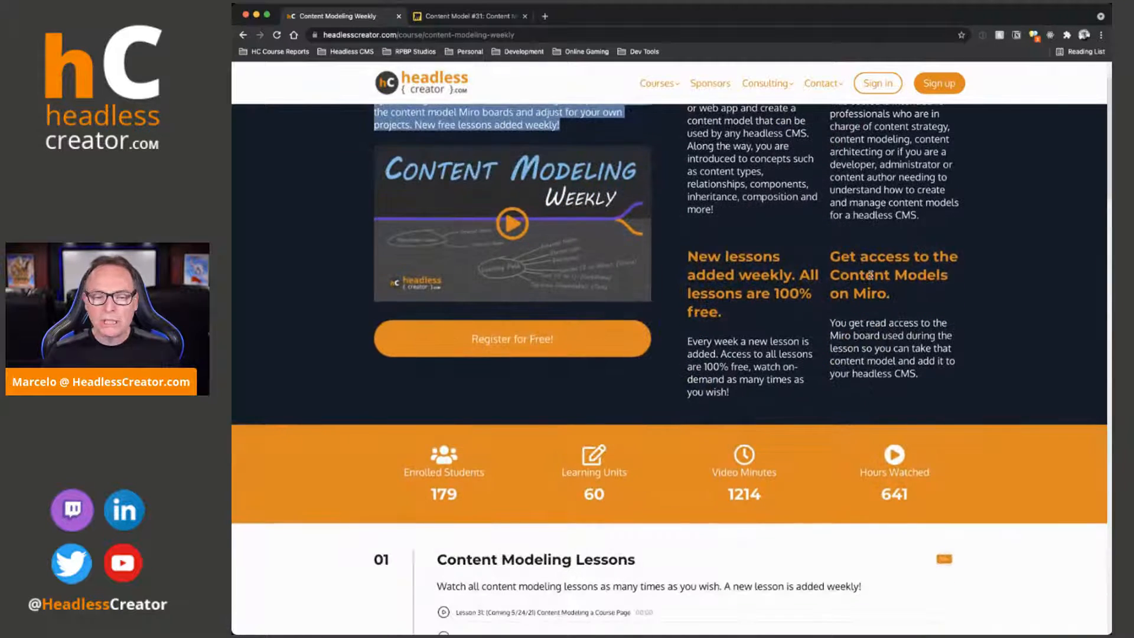
scroll(869, 275, up, 3)
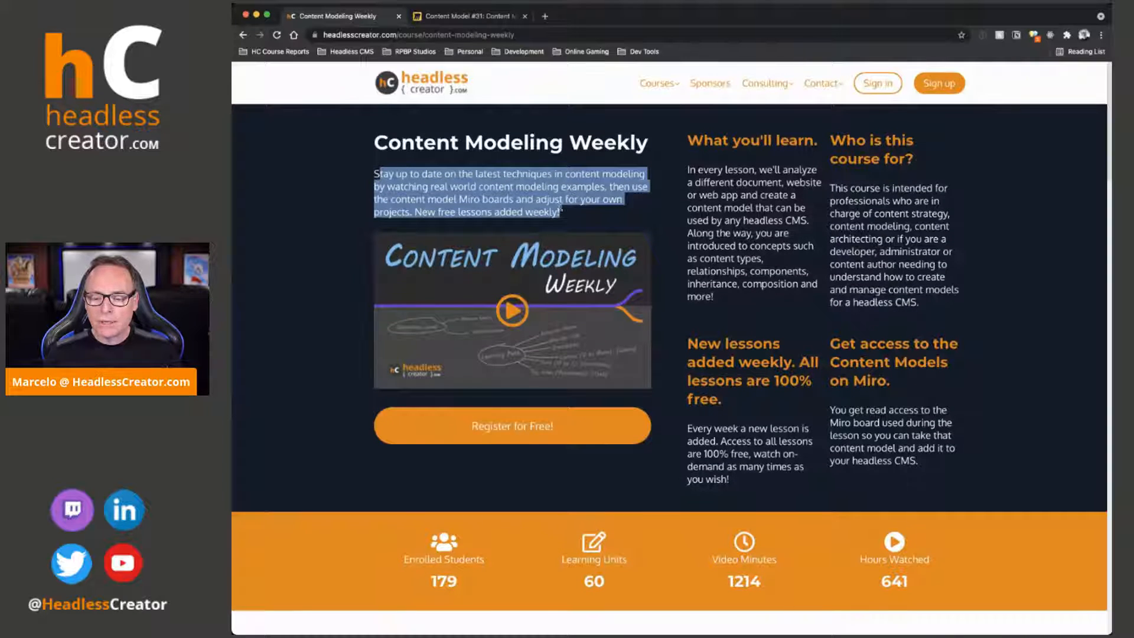
scroll(696, 400, down, 5)
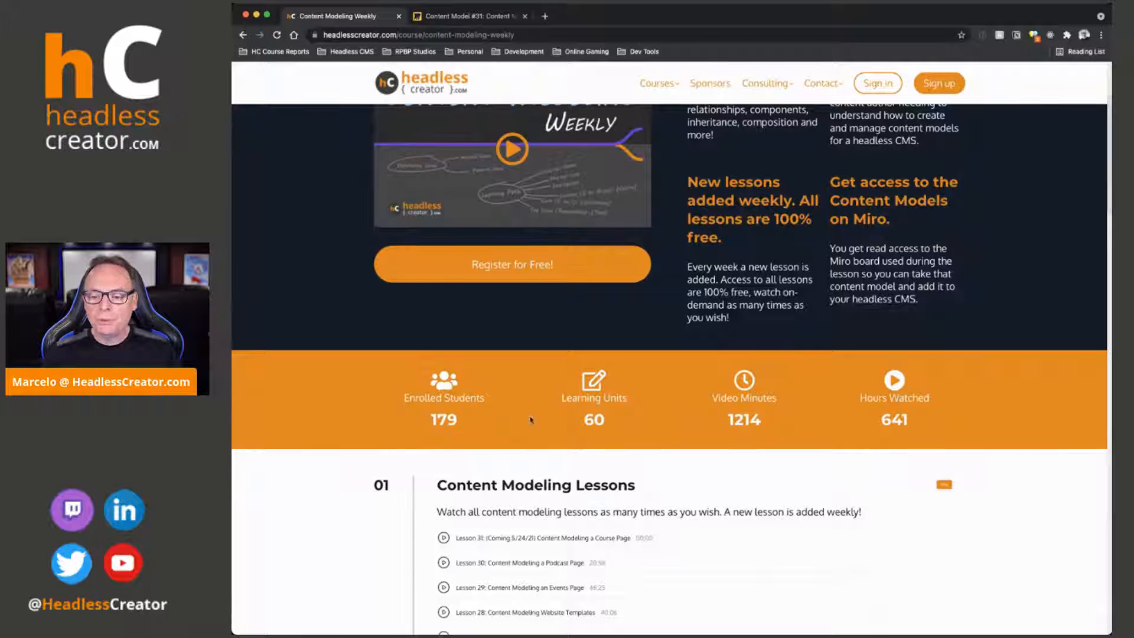
scroll(672, 370, up, 3)
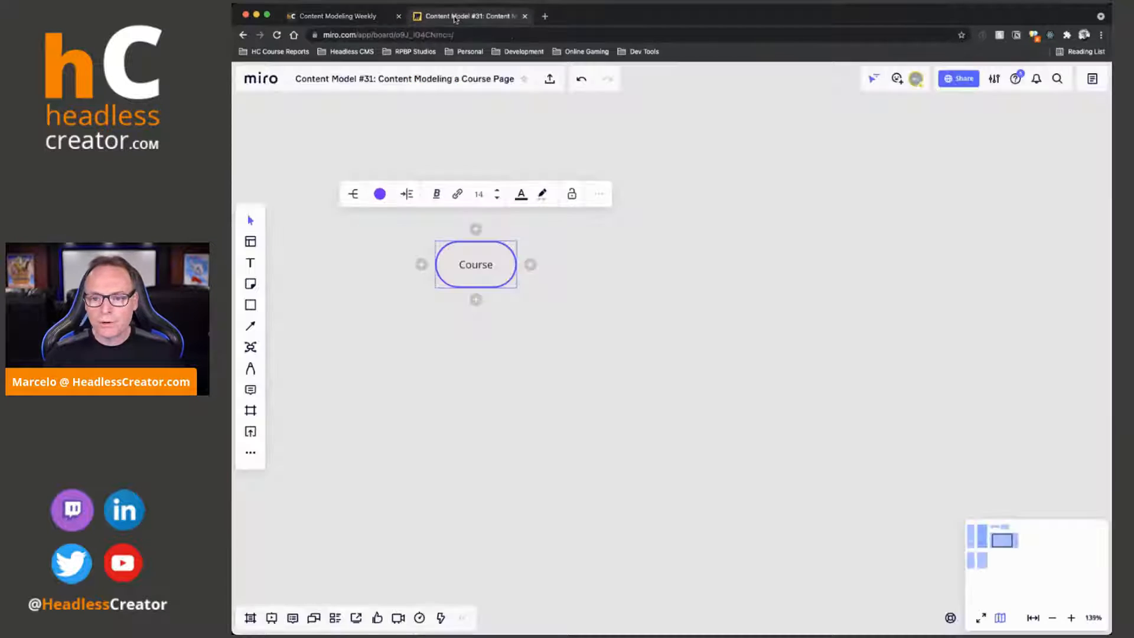
Add the child nodes Internal Name, Title and Description to Course on the Miro board and shift the mind map to the left
click(458, 16)
key(Tab)
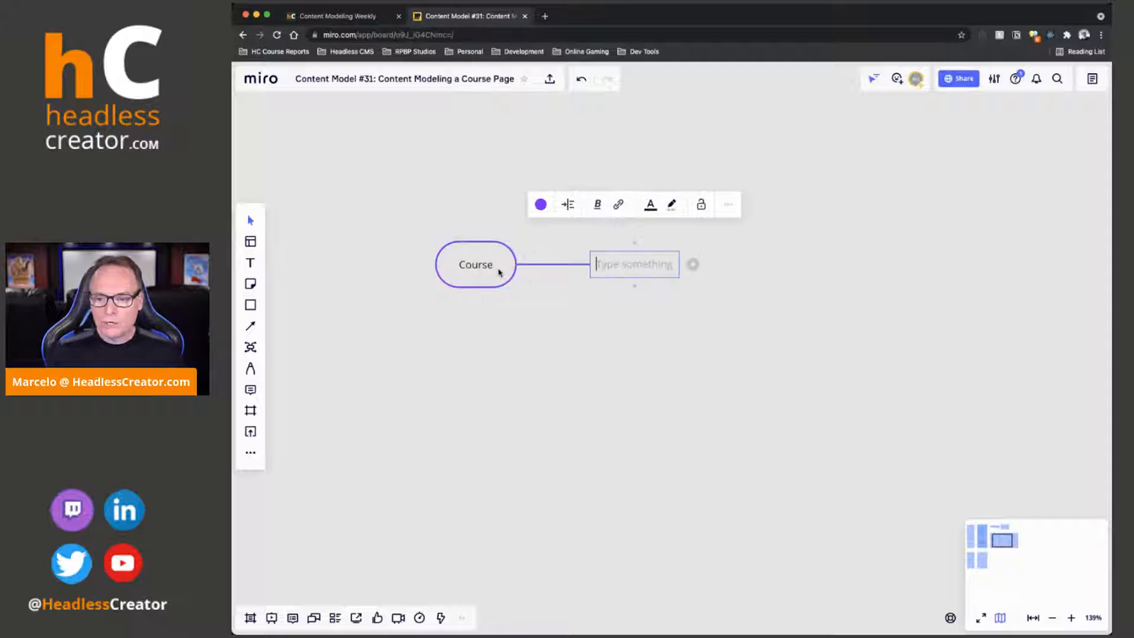
text(Internal Name)
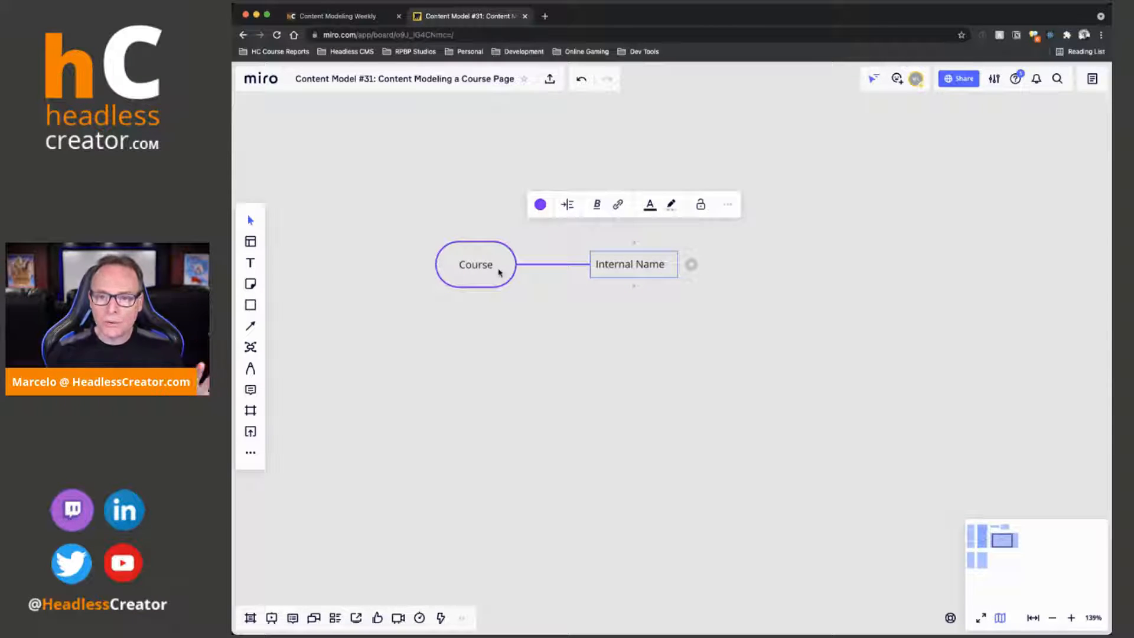
click(337, 16)
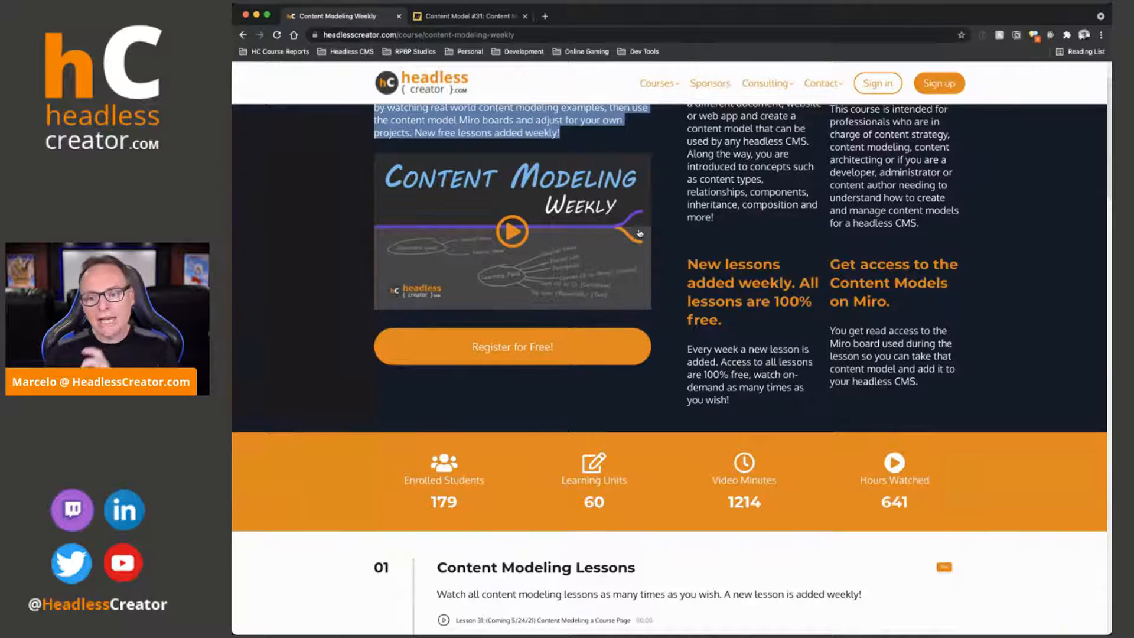
click(464, 18)
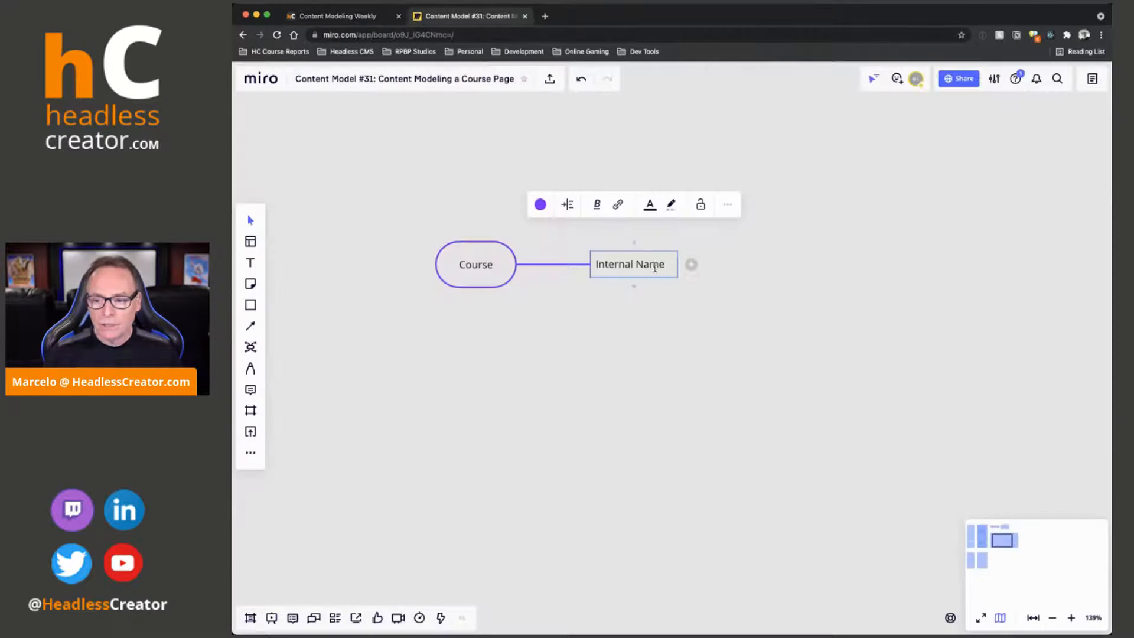
key(Return)
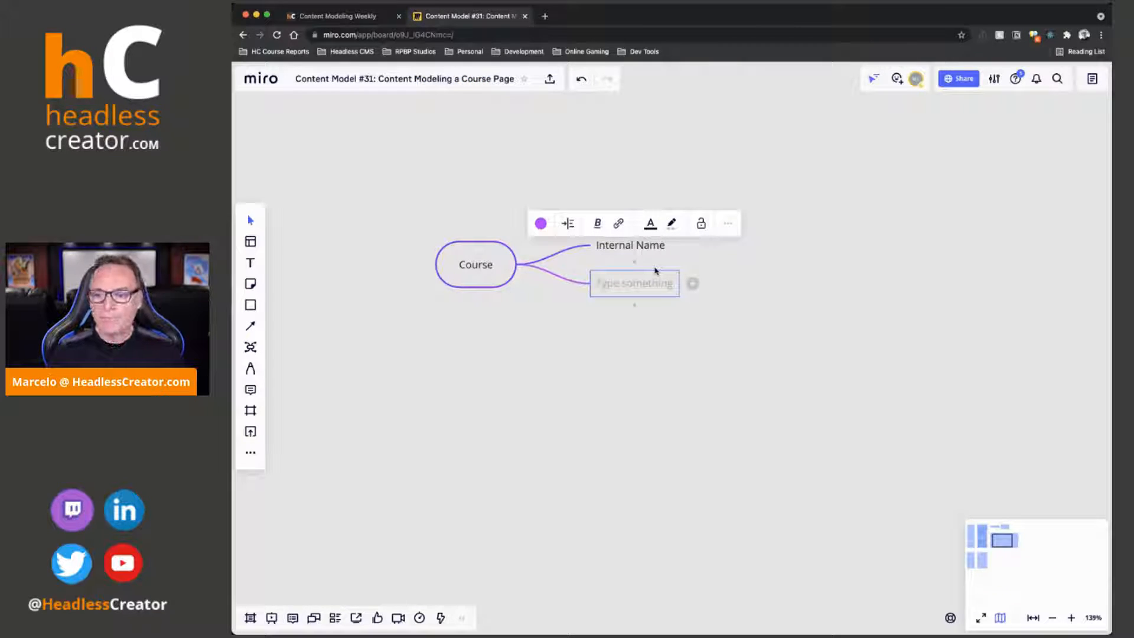
text(Title)
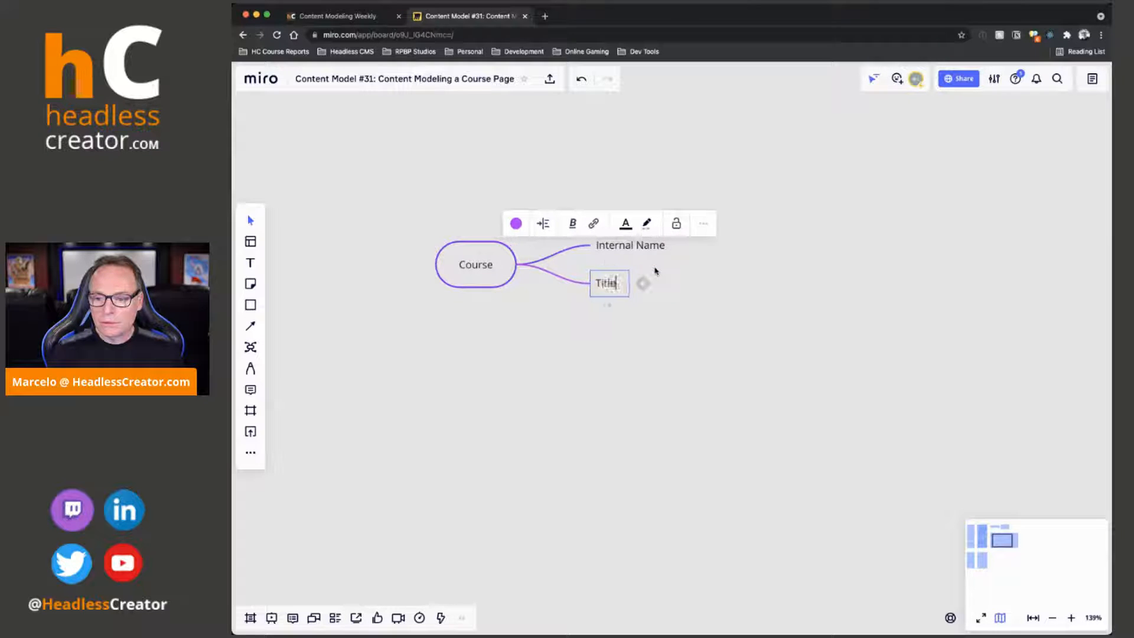
key(Return)
text(Description)
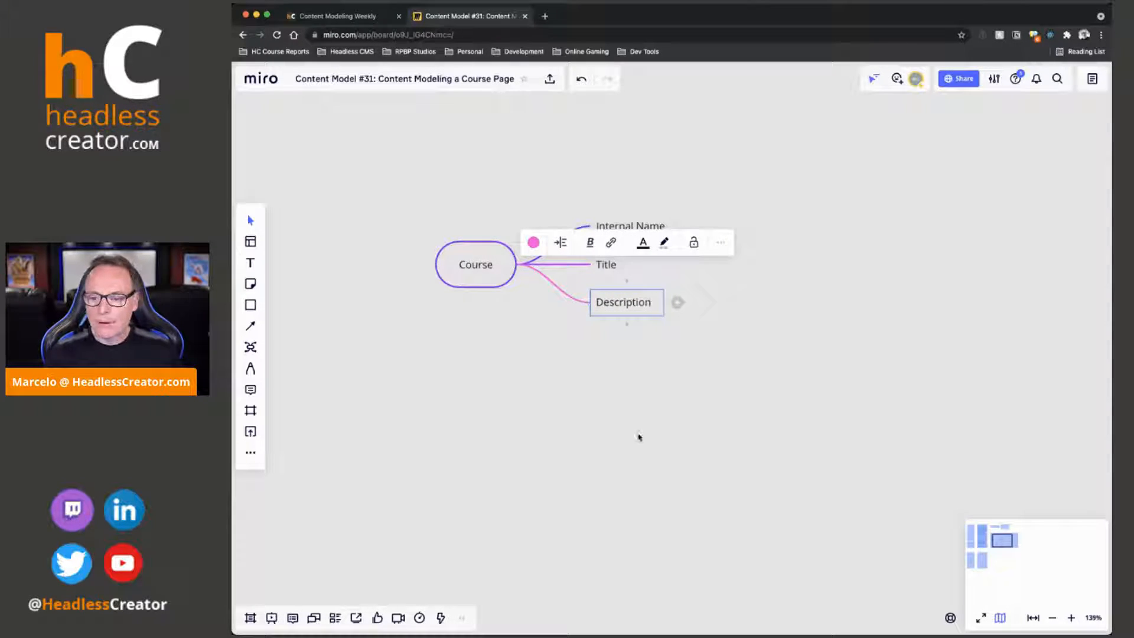
click(493, 277)
drag(482, 276, 383, 277)
click(305, 279)
click(255, 347)
click(392, 262)
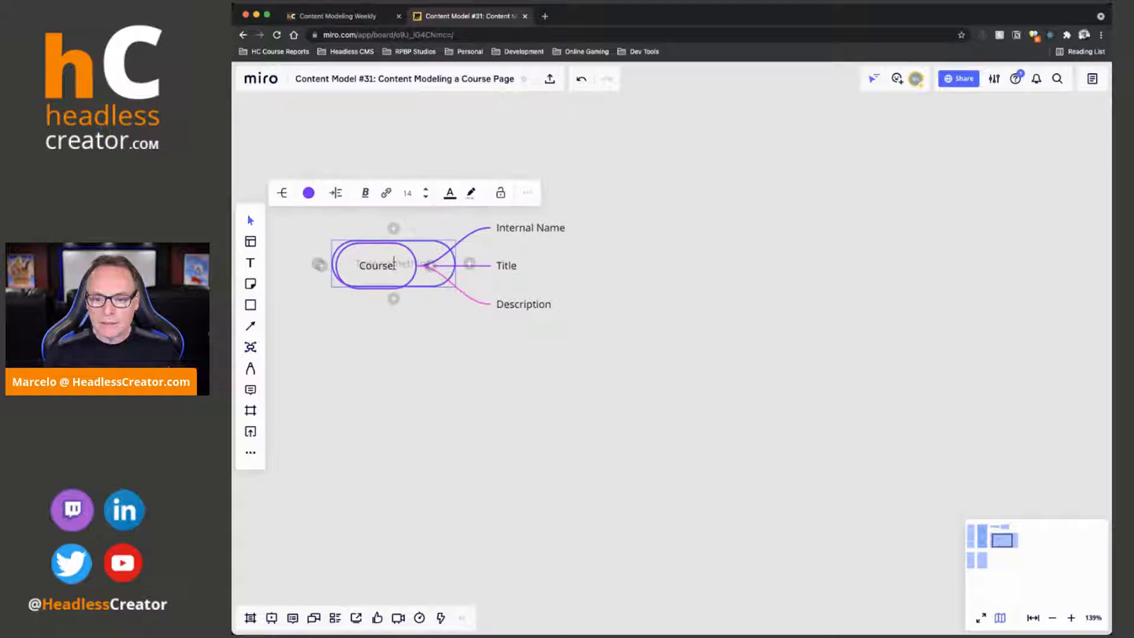
key(super+z)
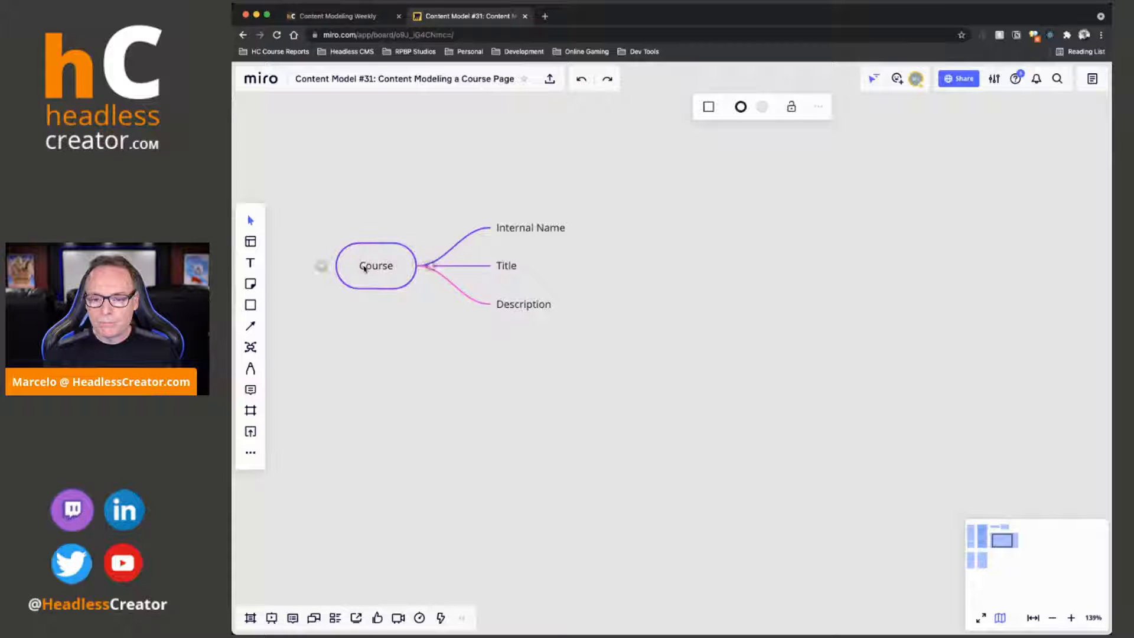
Colour the Course node and all its branches violet and move the mind map slightly upward
click(407, 268)
click(313, 195)
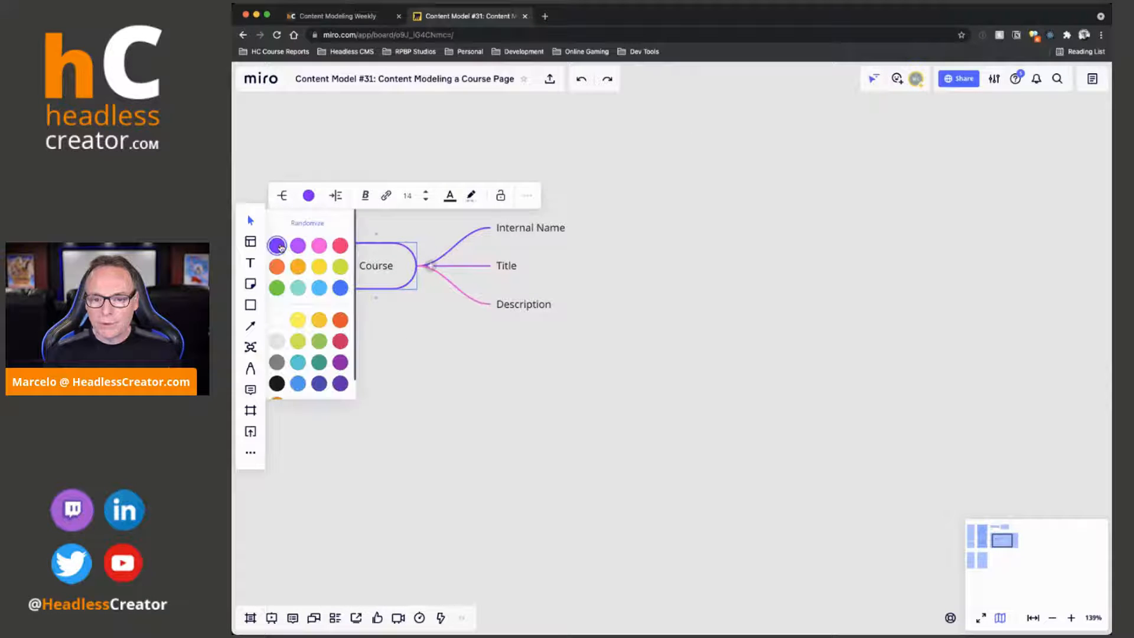
click(280, 247)
click(415, 347)
drag(374, 273, 367, 242)
Return to the Content Modeling Weekly page and sign in to the site with the account's e-mail and password
click(332, 16)
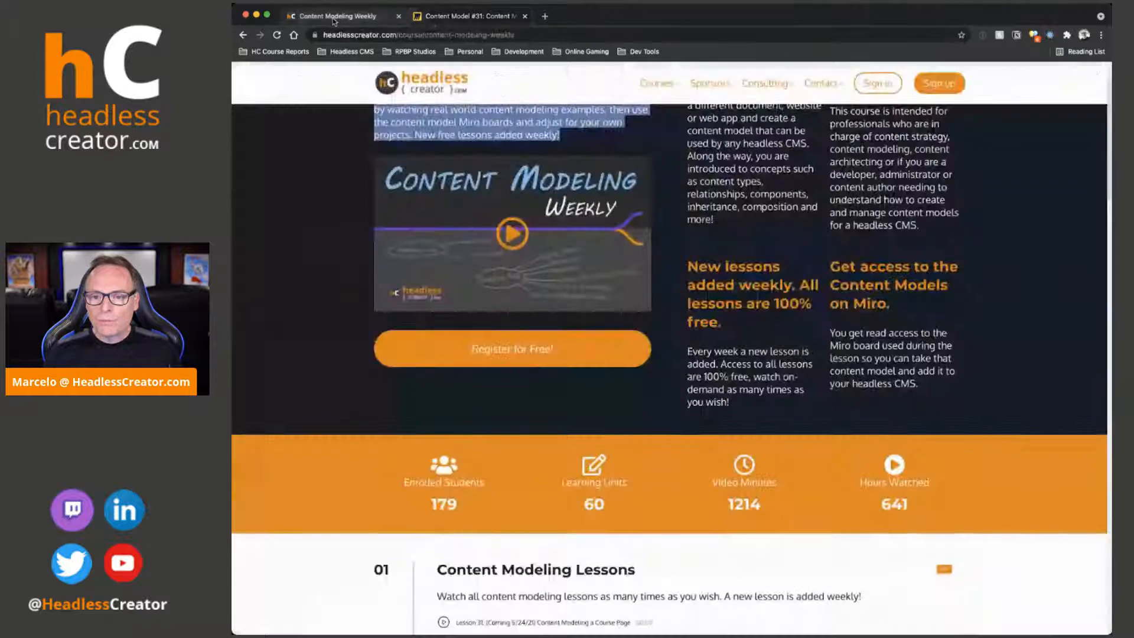
scroll(659, 291, up, 3)
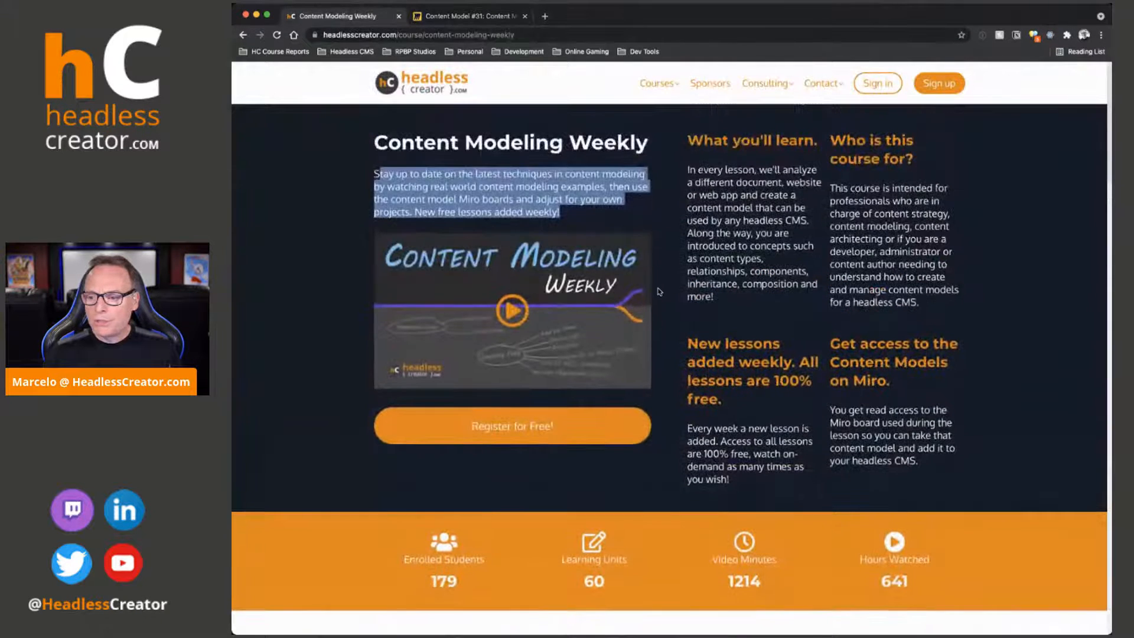
click(865, 87)
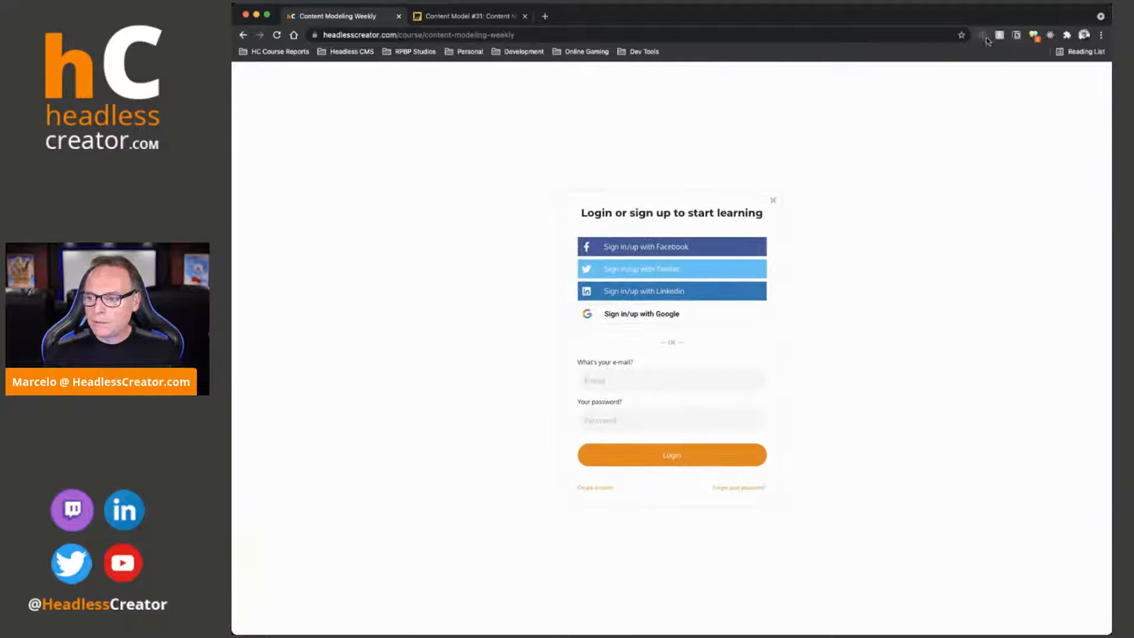
click(891, 117)
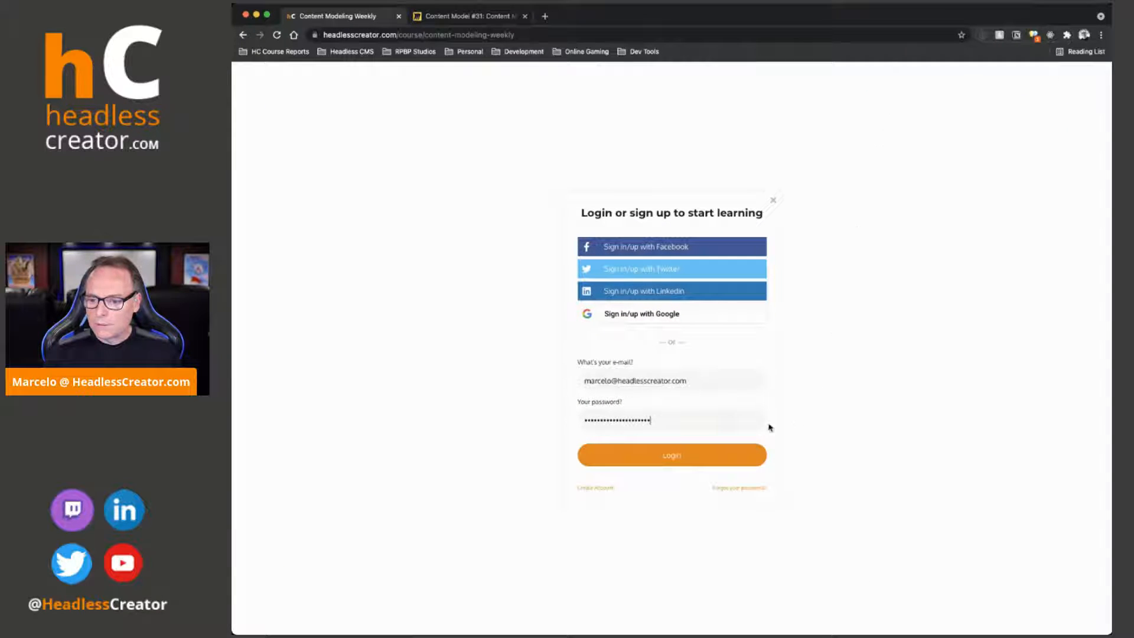
click(700, 459)
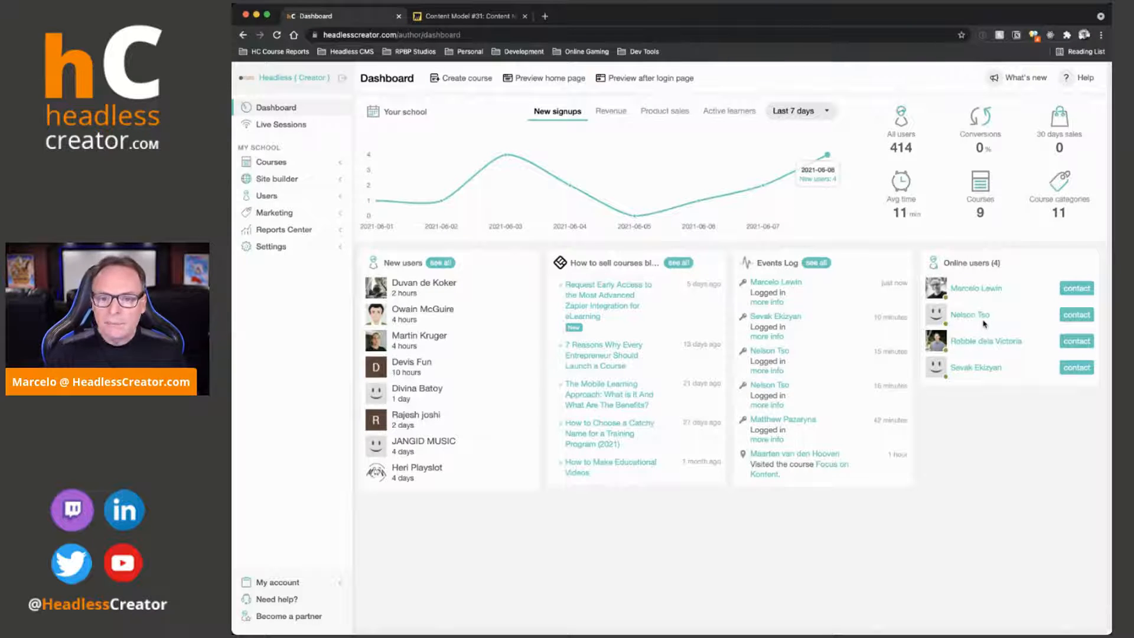
Open the Content Modeling Weekly course in the author area and show its contents
click(270, 163)
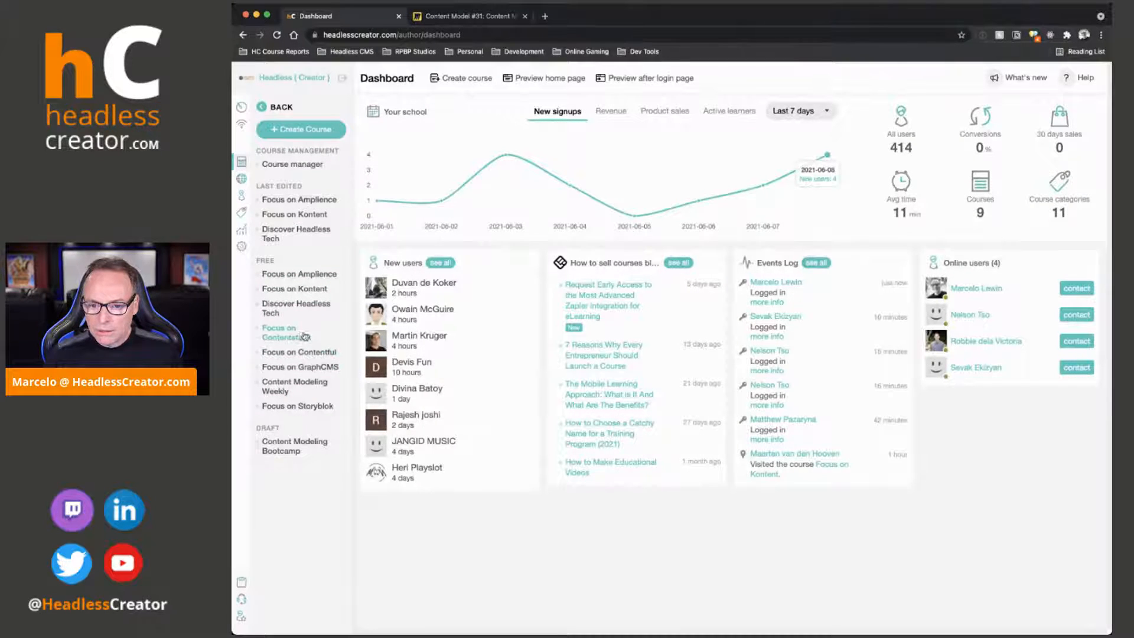
click(294, 385)
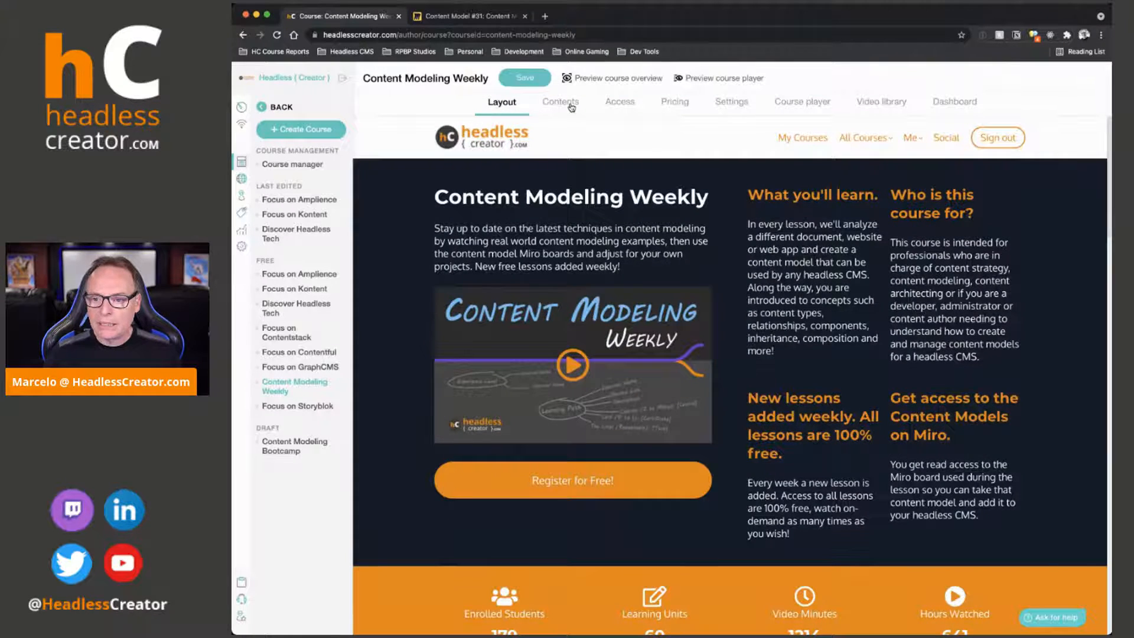
click(571, 107)
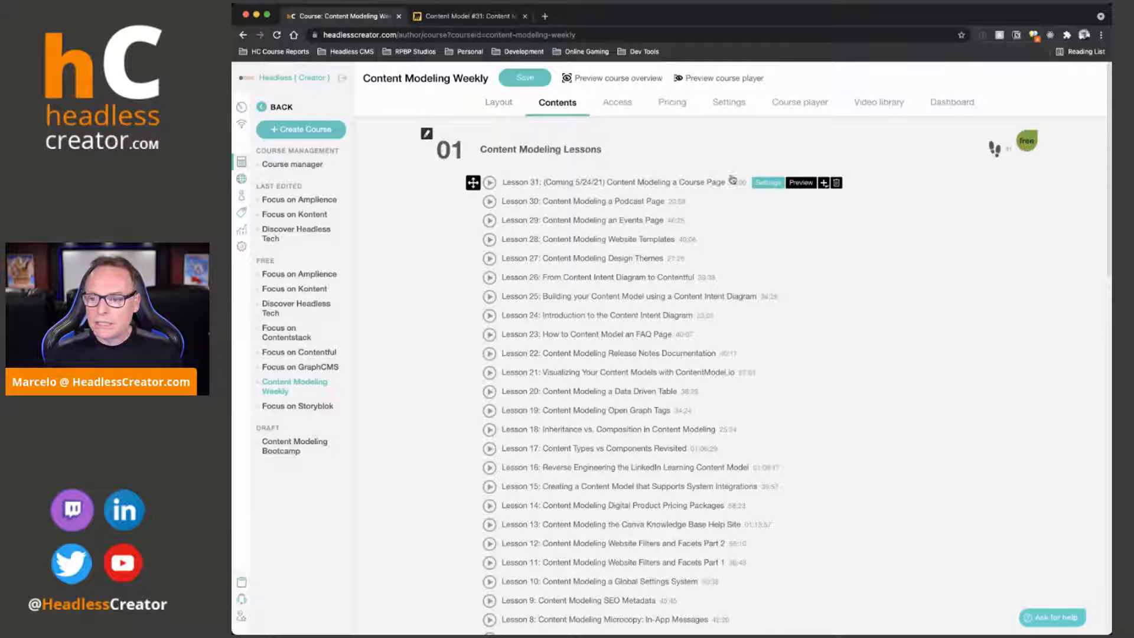
Insert a new learning unit below Lesson 31, examine its live session and questionnaire content types, and discard the unit
click(822, 183)
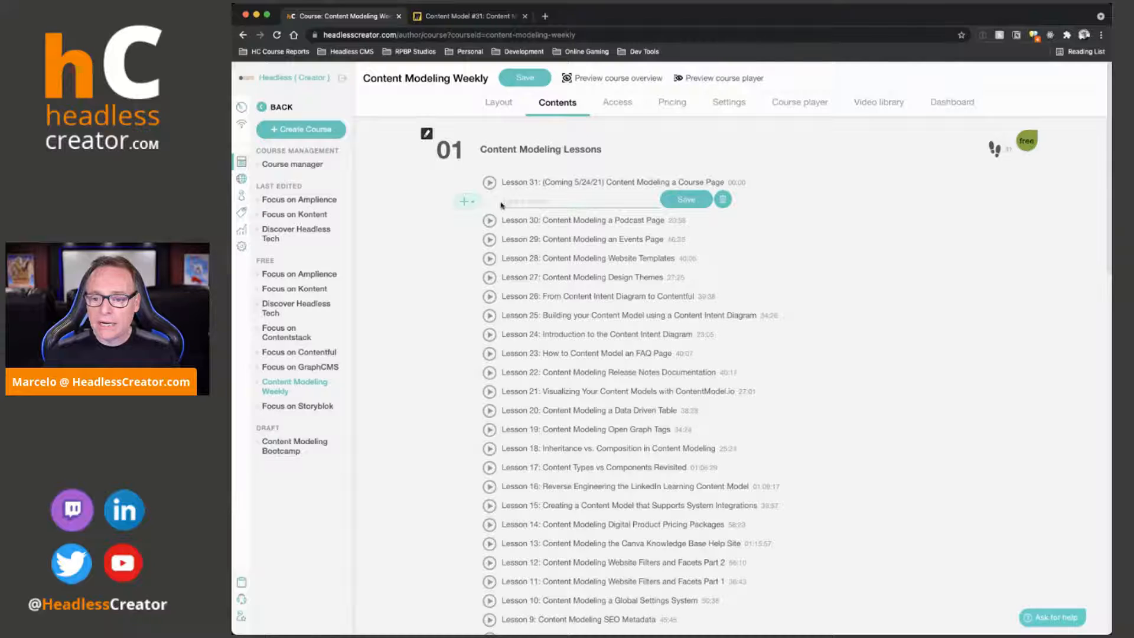
mouse_move(467, 201)
click(556, 229)
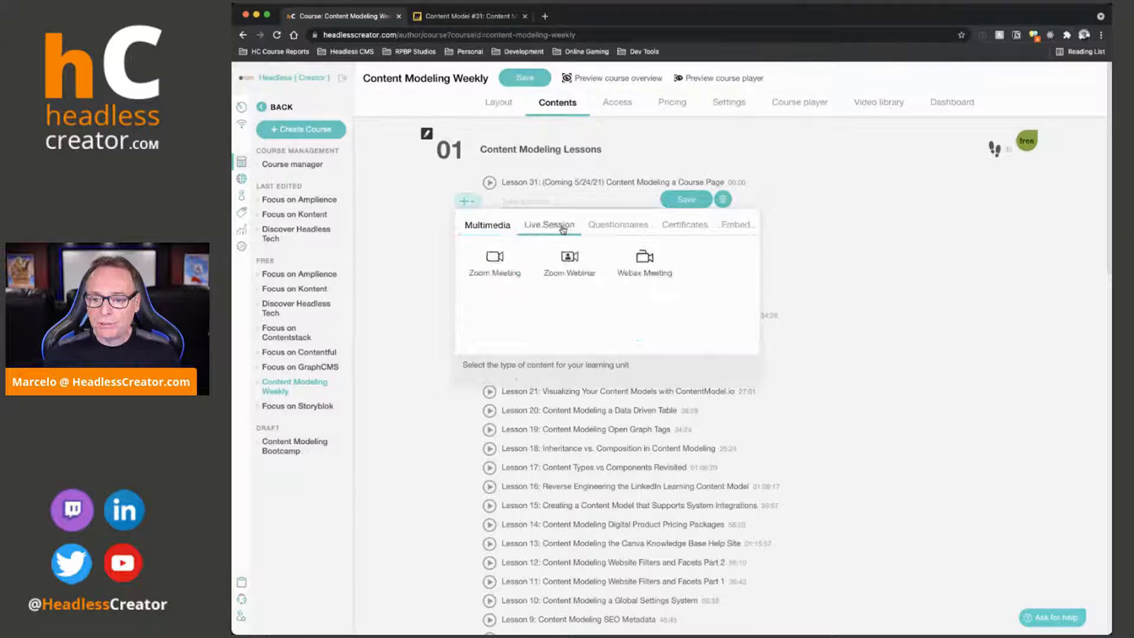
click(616, 231)
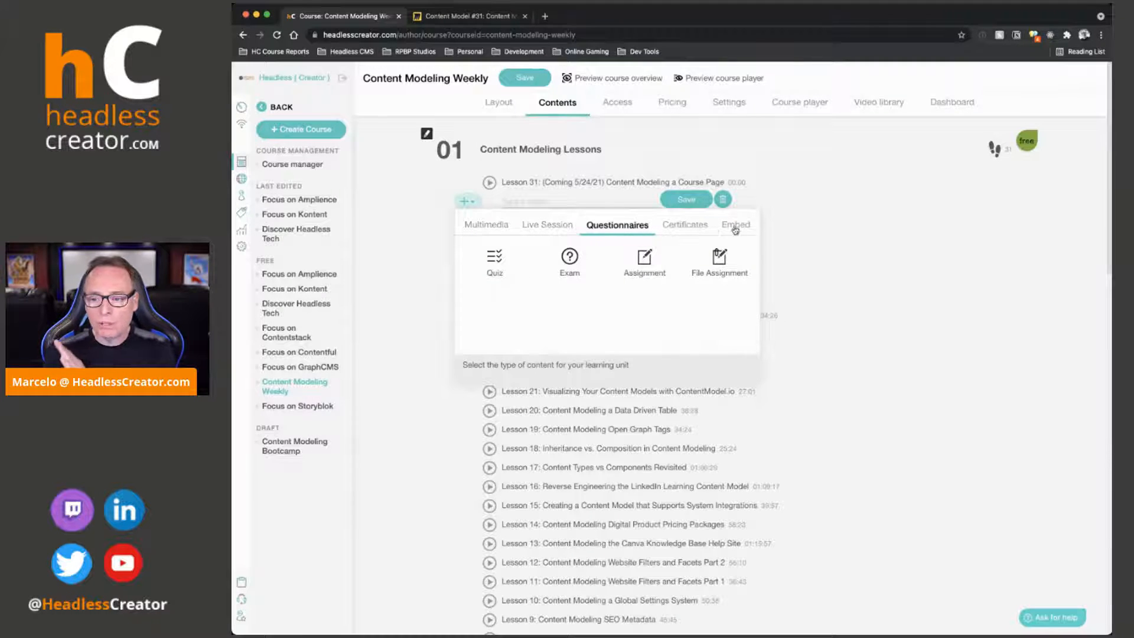
click(721, 200)
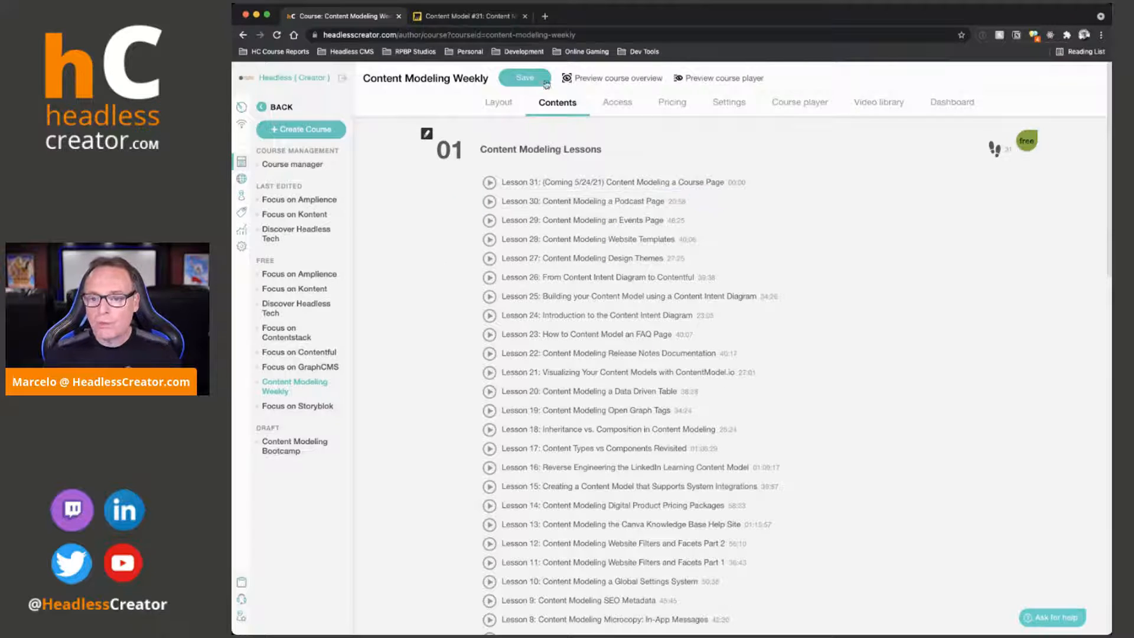
Switch to the Miro board and add a separate mind map root node named Activities to the right of the Course map
click(466, 16)
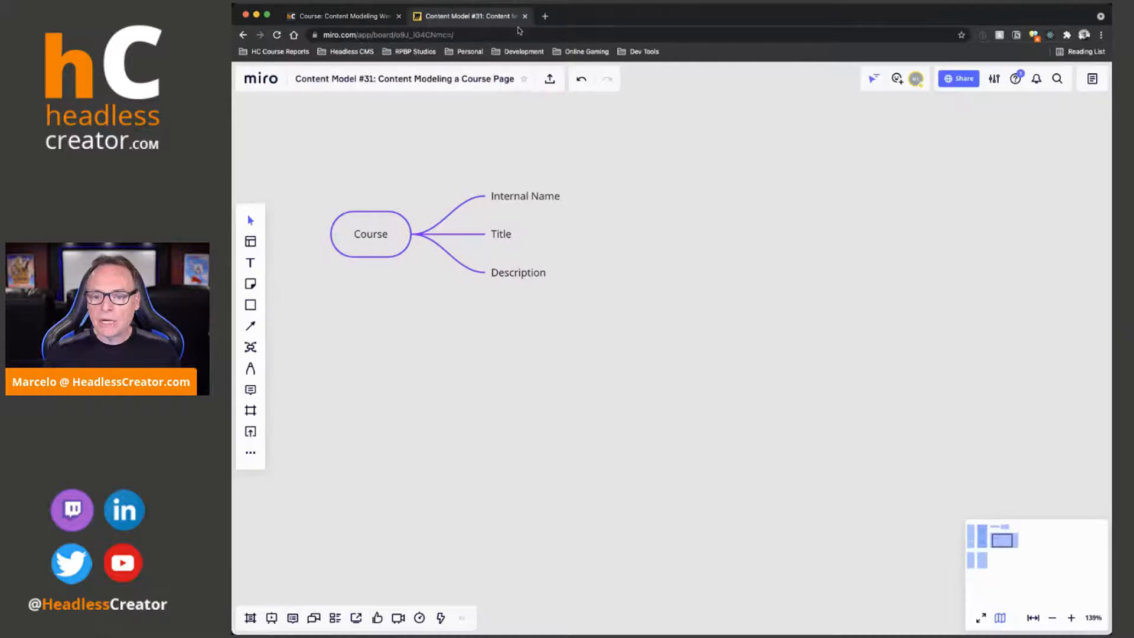
click(540, 285)
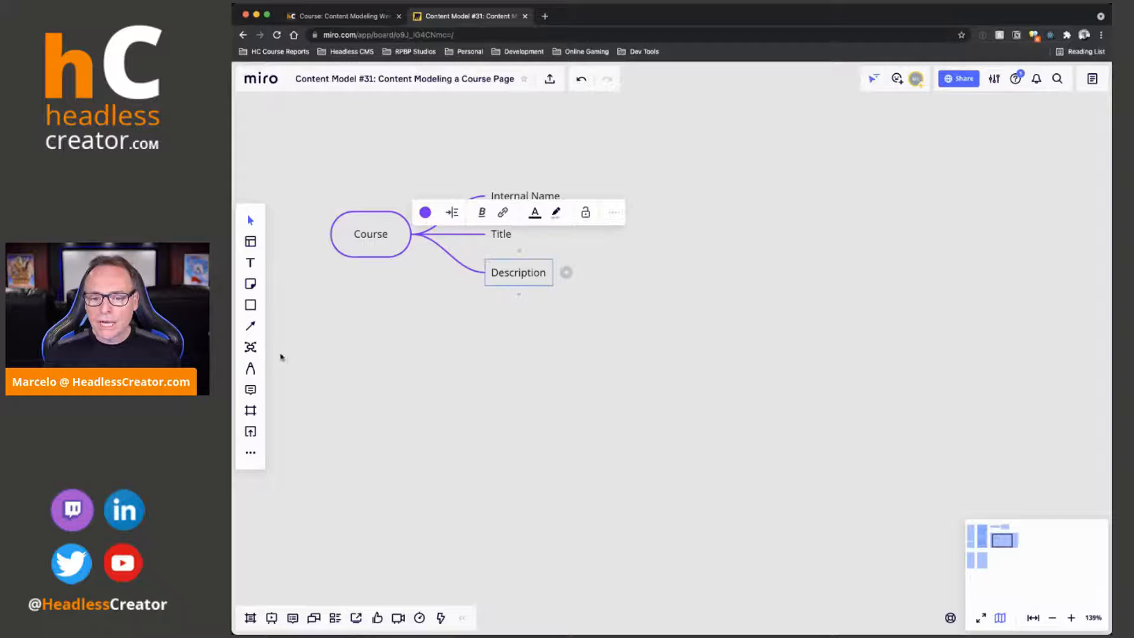
click(250, 347)
click(784, 222)
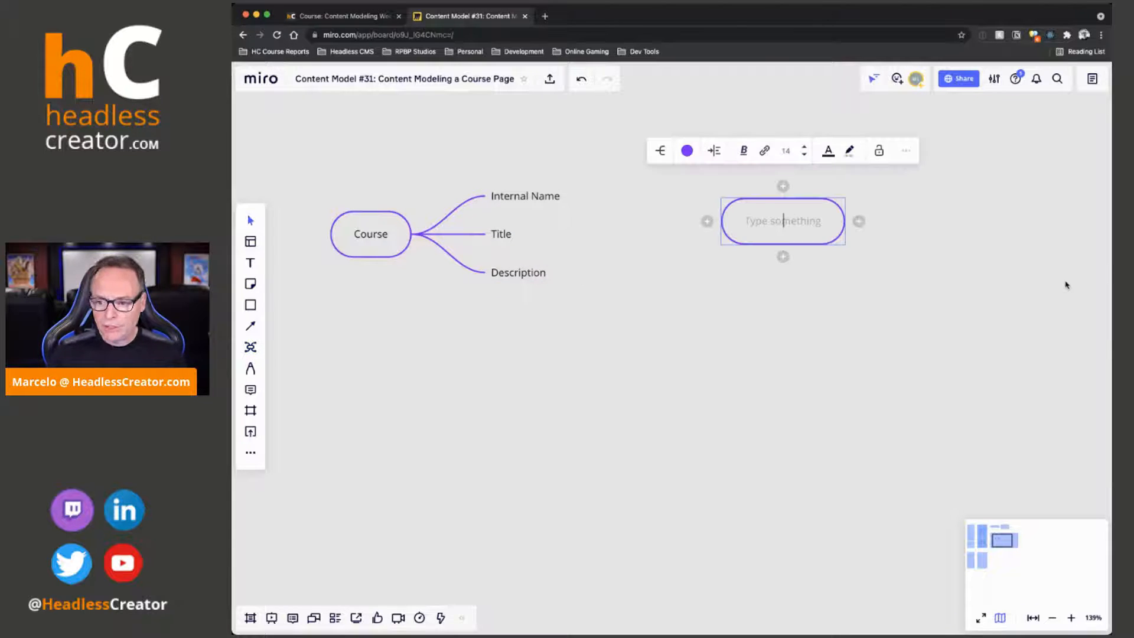
text(Activities)
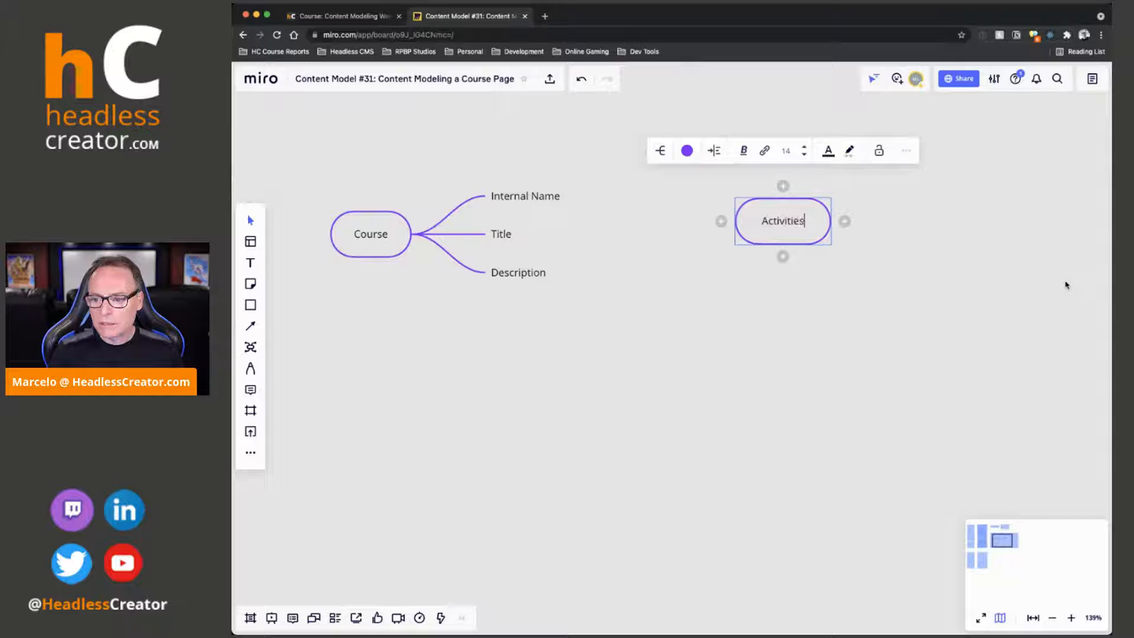
Add the branches Internal Name, Title, Description and Type to the Activities root node
key(Tab)
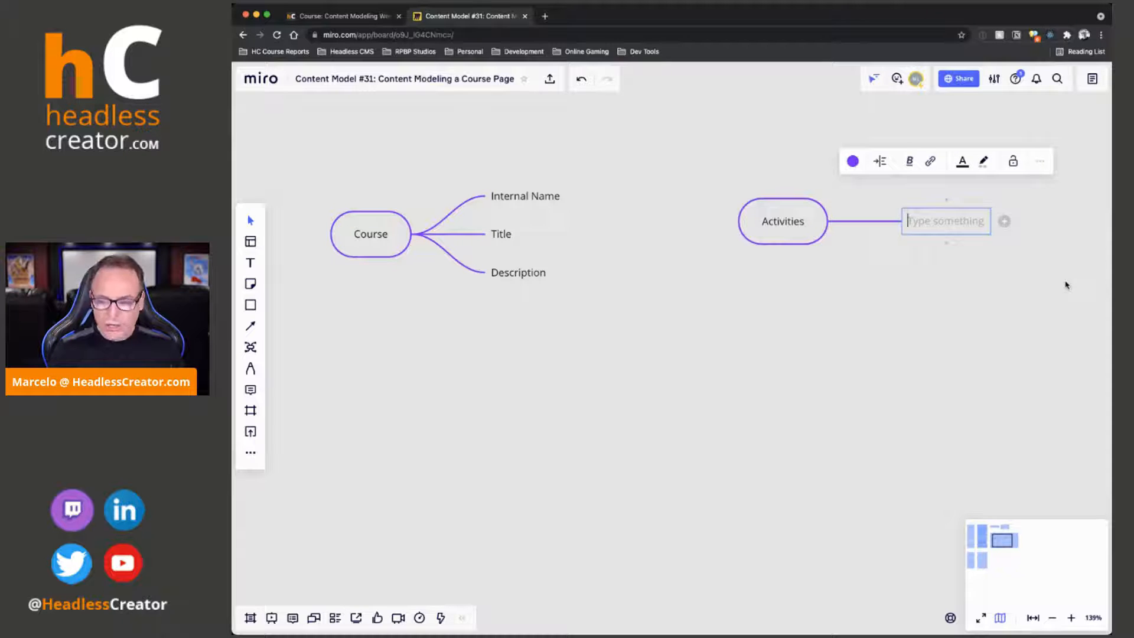
text(I)
key(BackSpace)
text(Internal Name)
key(Return)
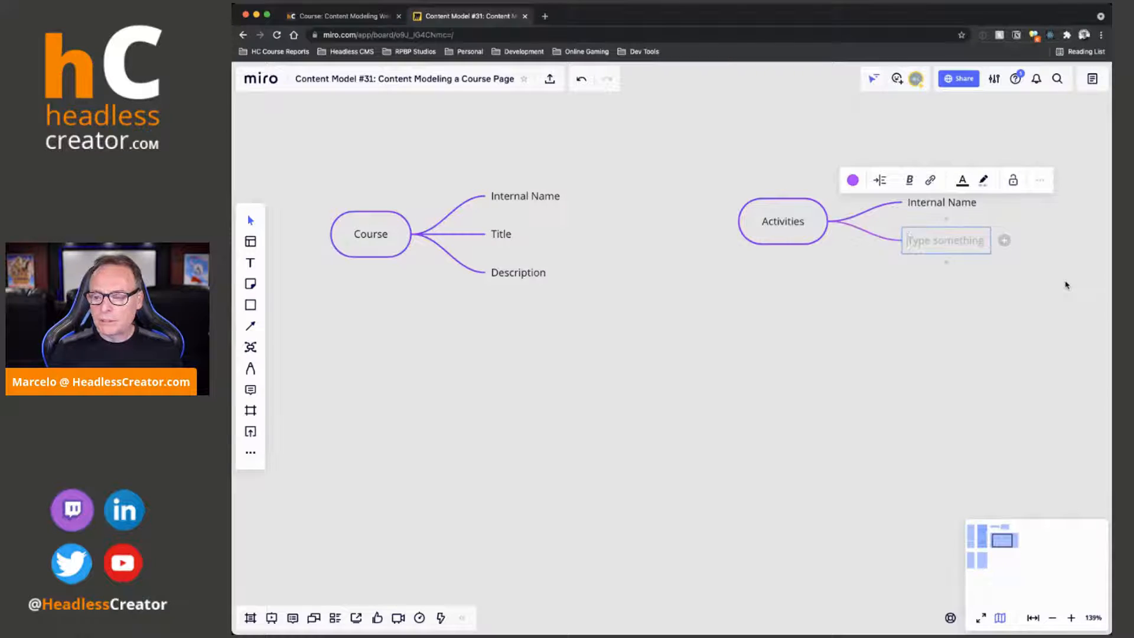
text(Title)
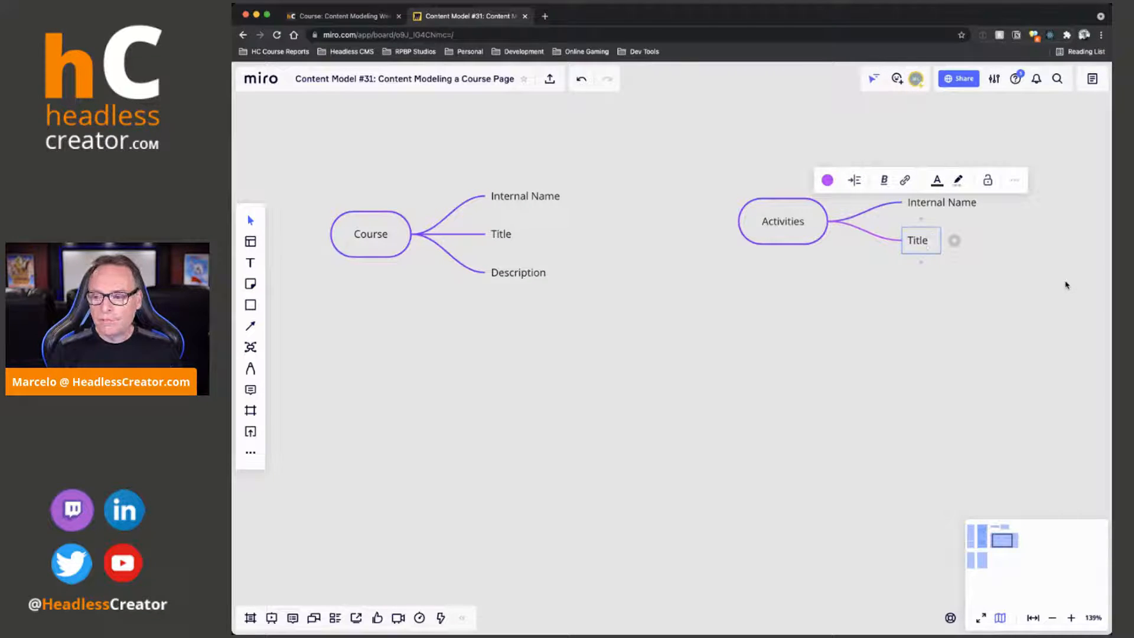
key(Return)
text(Description)
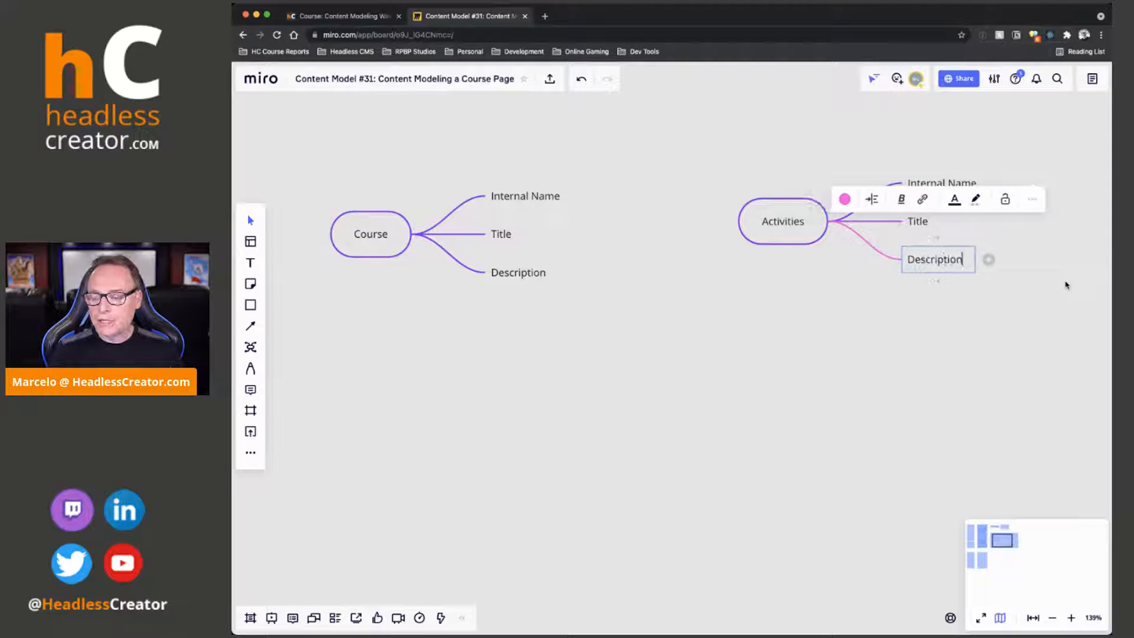
key(Return)
text(Type)
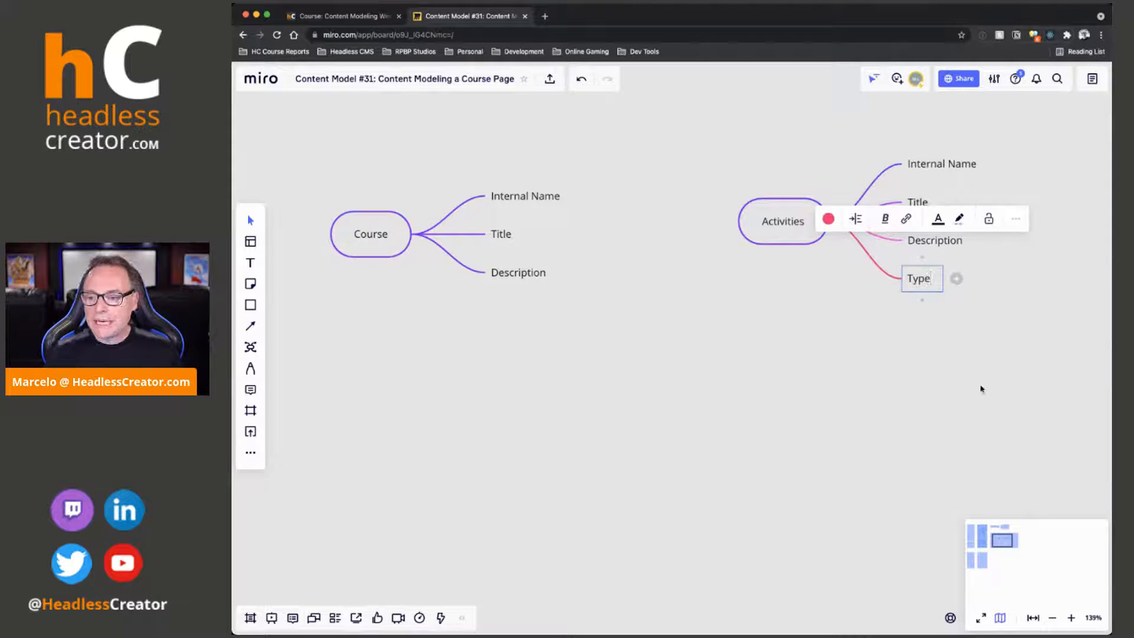
Reposition the Course and Activities mind maps with more space between them and color all Activities branches the same purple as the root
click(805, 245)
drag(332, 233, 329, 299)
drag(755, 232, 704, 213)
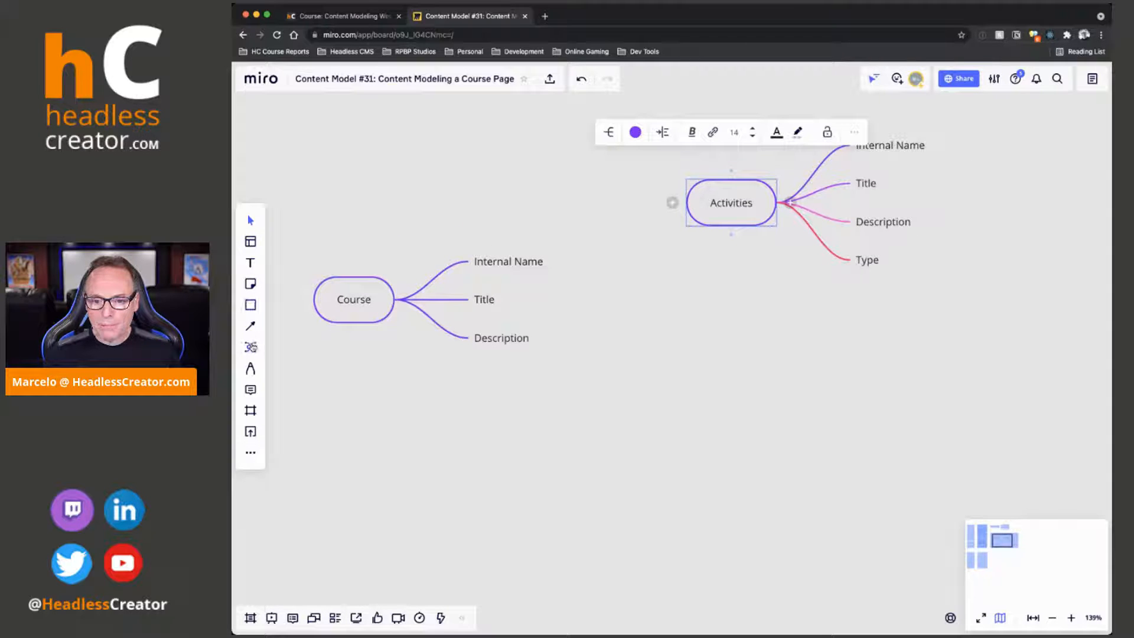
click(633, 140)
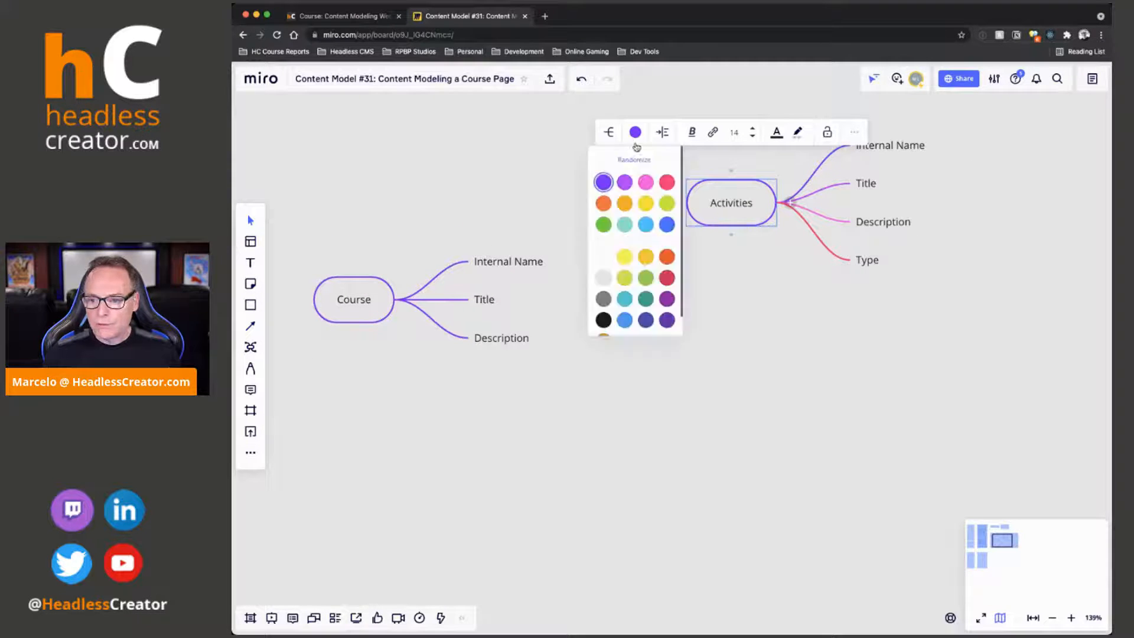
click(603, 179)
click(898, 248)
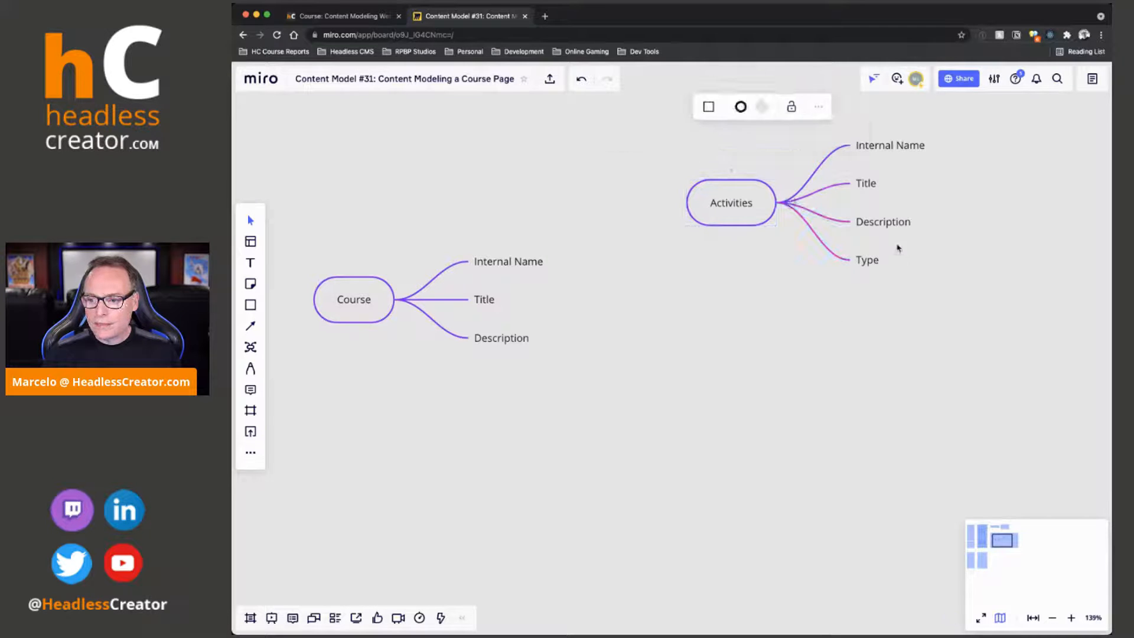
click(864, 261)
drag(731, 218, 732, 254)
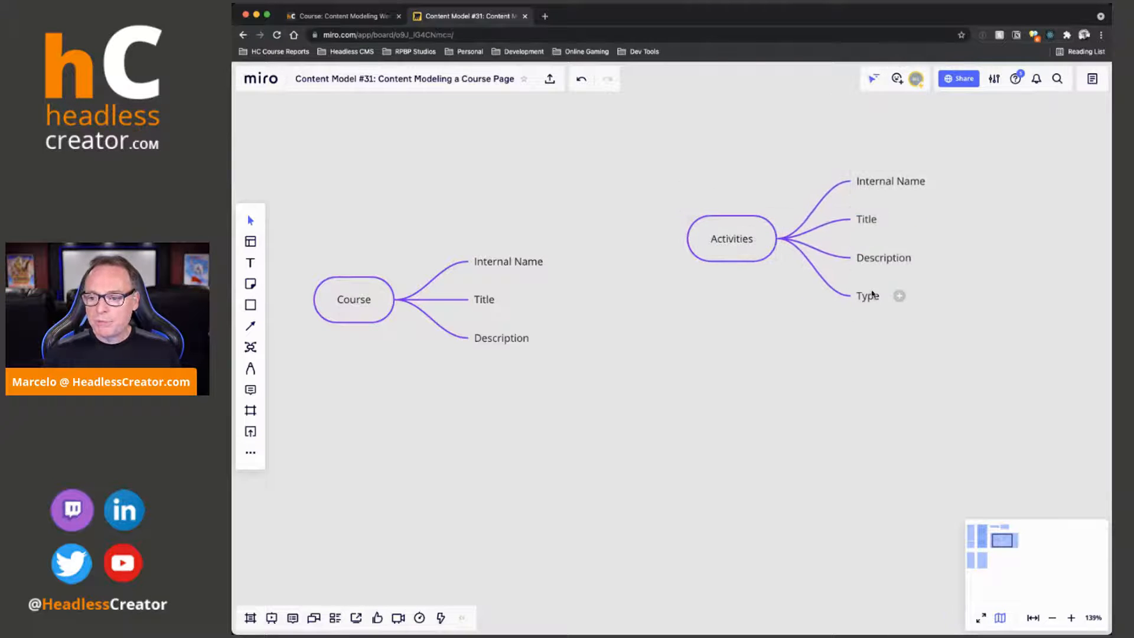
Insert a new learning unit below Lesson 31 in the course editor, examine the multimedia content types, and return to the Miro board
click(340, 18)
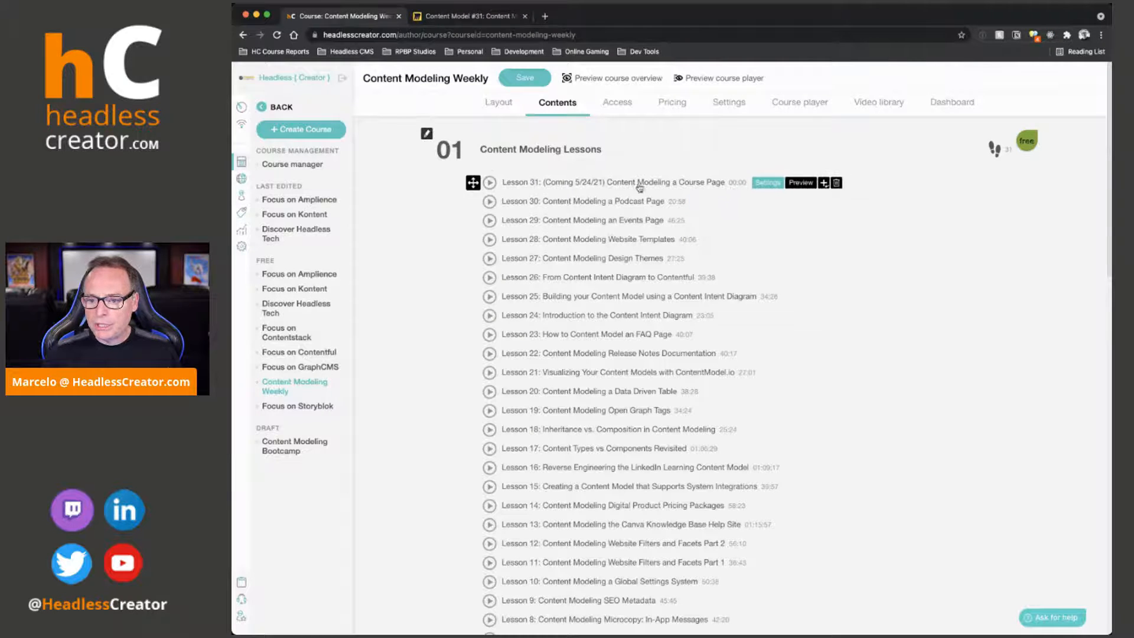
click(822, 183)
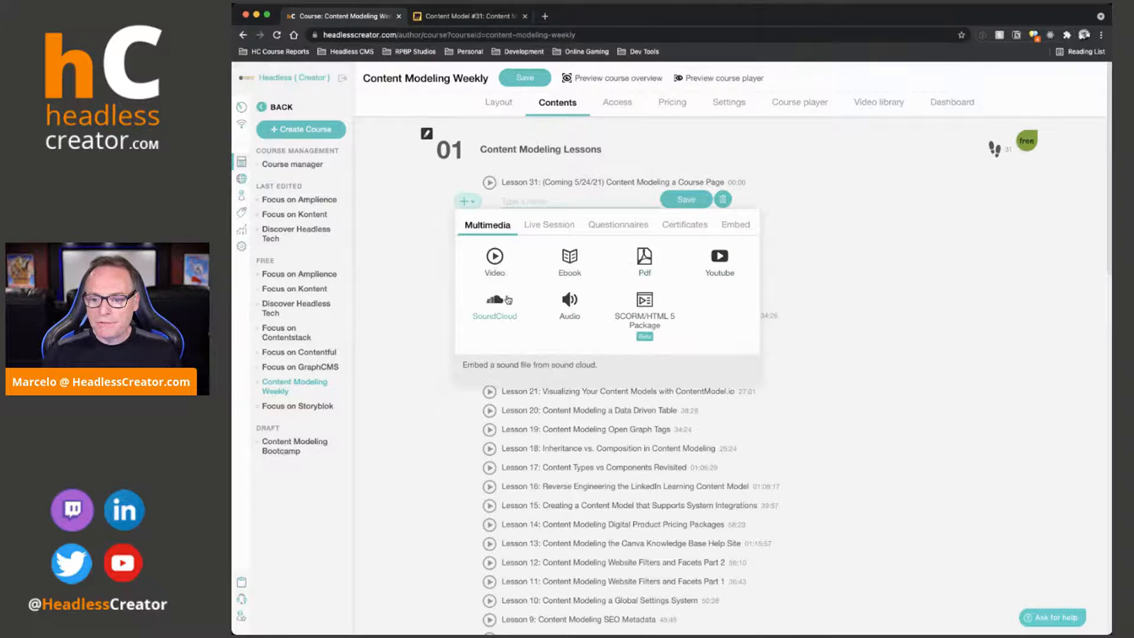
click(479, 15)
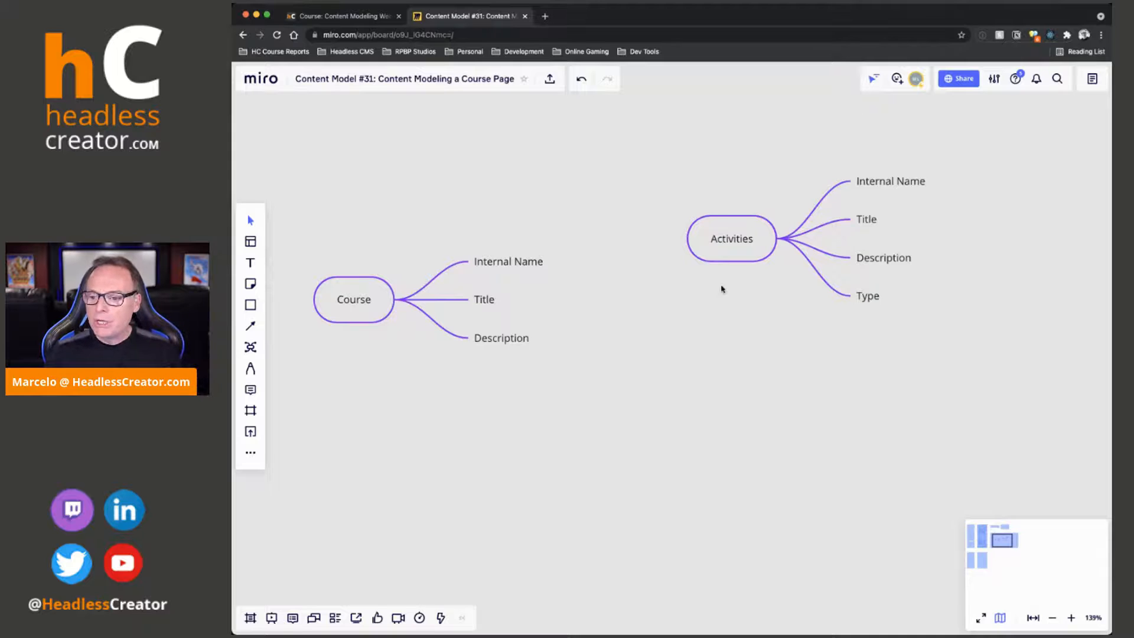
click(860, 361)
drag(893, 371, 783, 362)
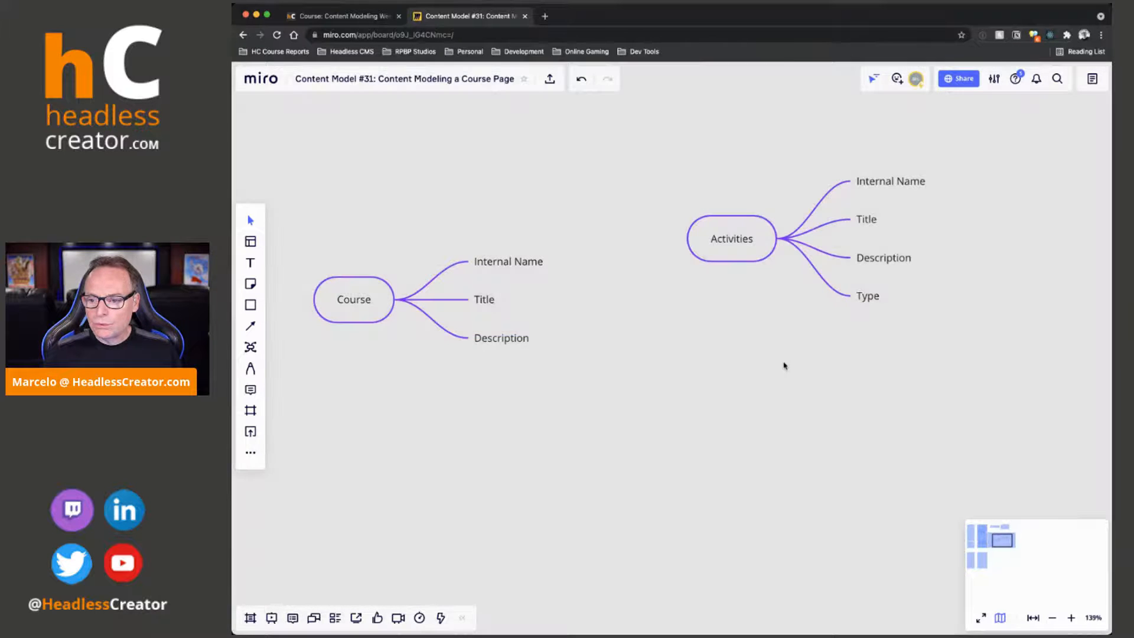
key(ctrl+z)
Add a separate mind map root node named Activity Type to the right of the Activities map
scroll(787, 357, right, 8)
click(250, 347)
click(750, 222)
text(Ad)
key(BackSpace)
text(c)
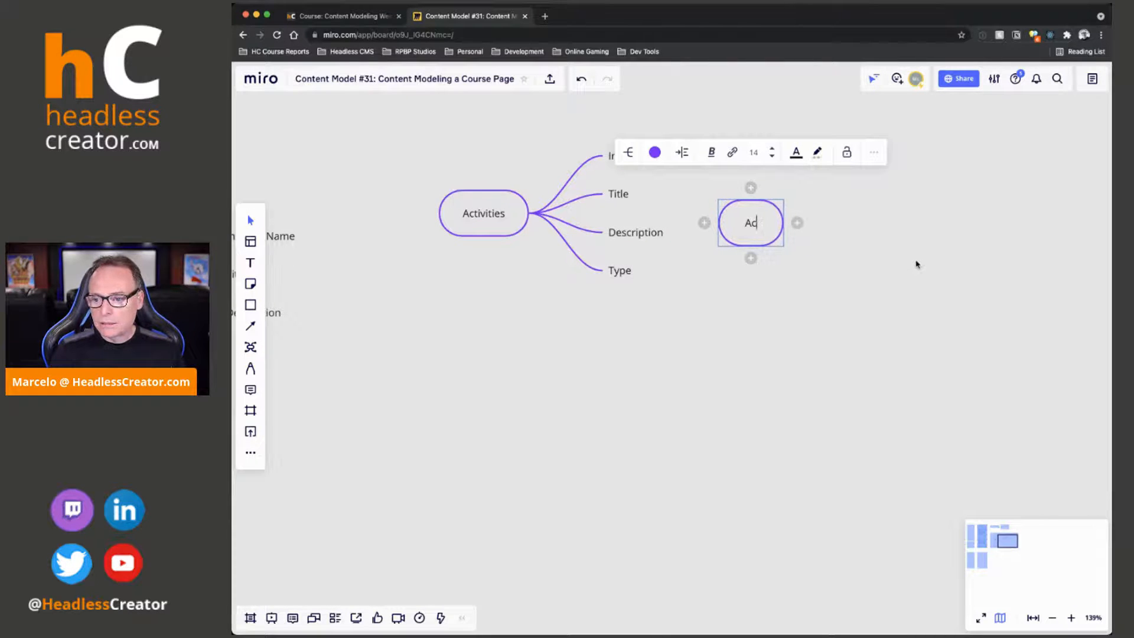
text(tivity Type)
Add the branches Internal Name and Name to the Activity Type root node
key(Tab)
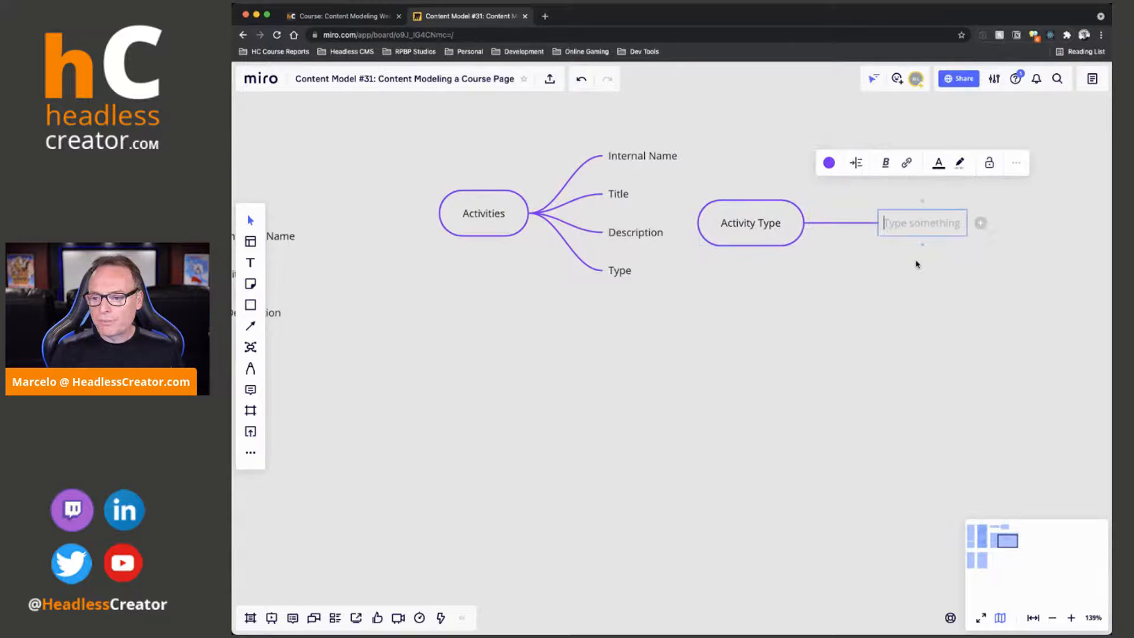
text(Internal Name)
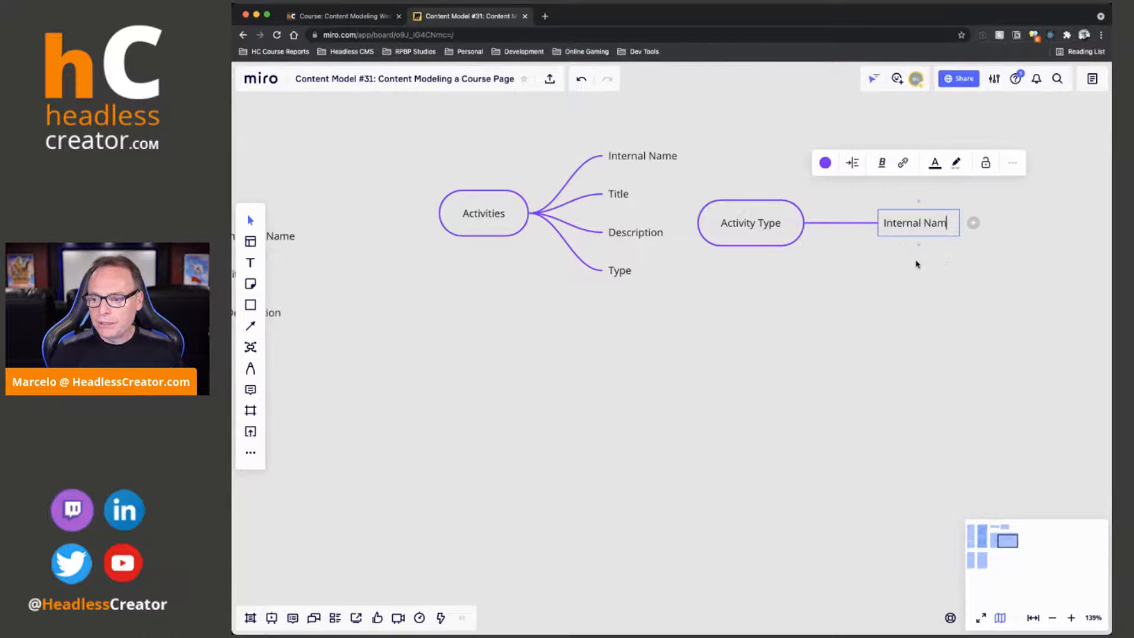
key(Return)
text(Name)
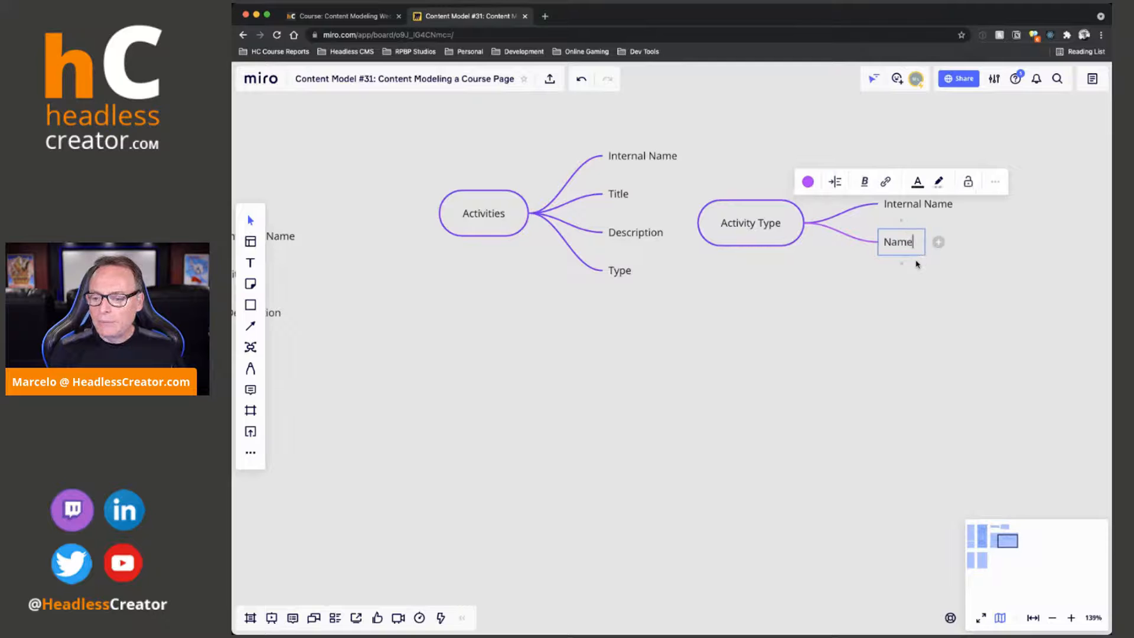
Move the Activity Type map further right, away from Activities, and color all its branches the root's purple
click(857, 316)
drag(761, 231, 856, 232)
click(757, 160)
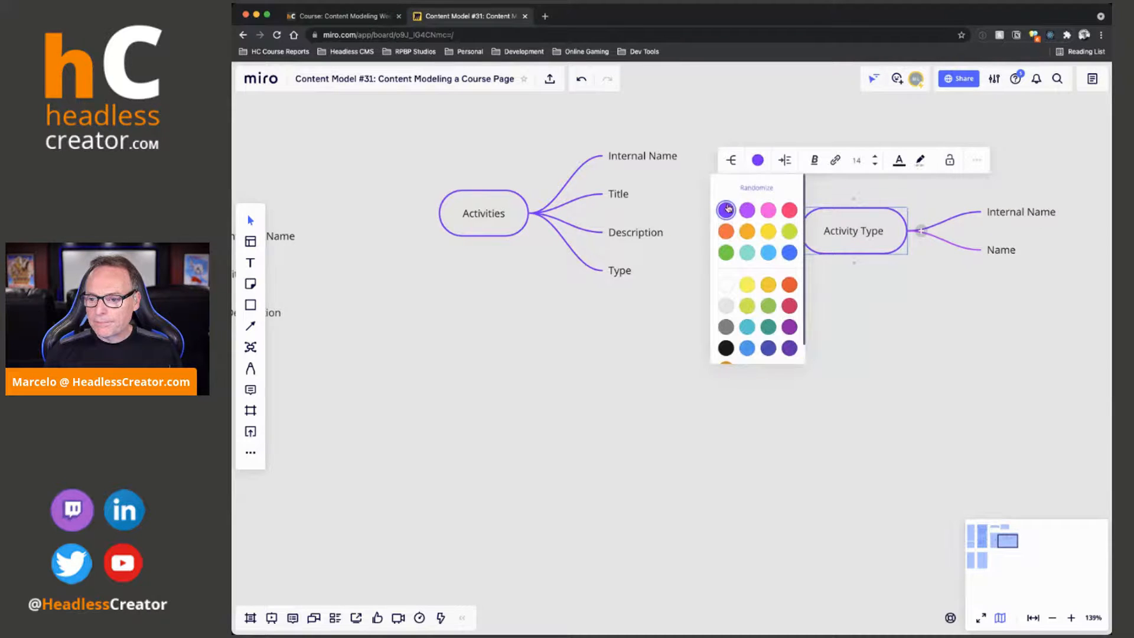
Add an Icon branch below Name in the Activity Type map and color it the same purple
click(1015, 254)
key(Return)
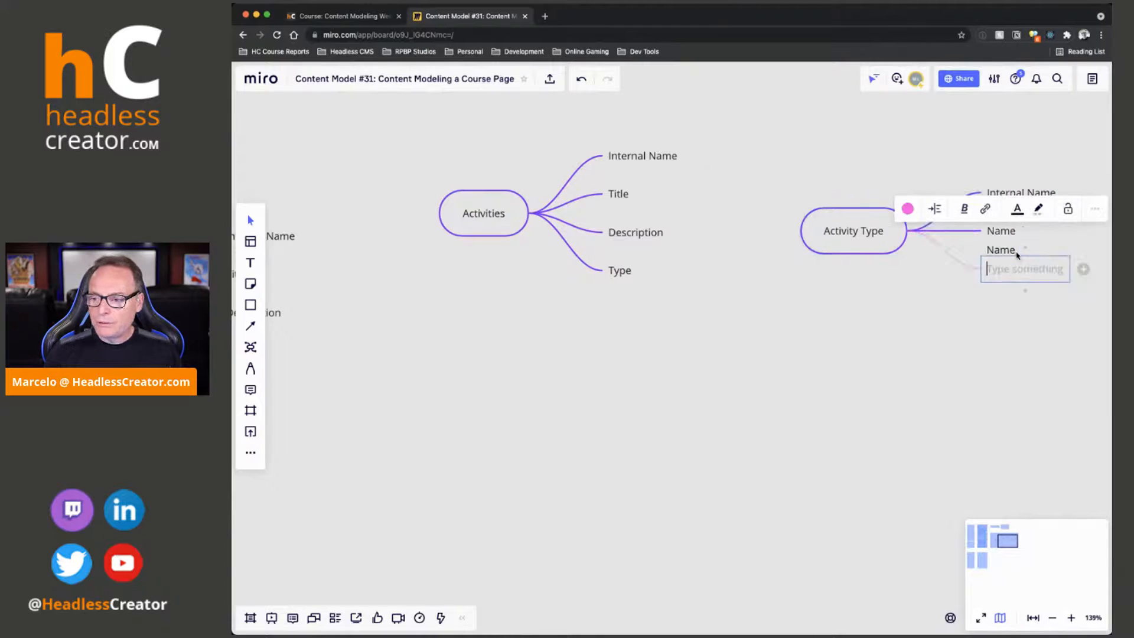
text(Icon)
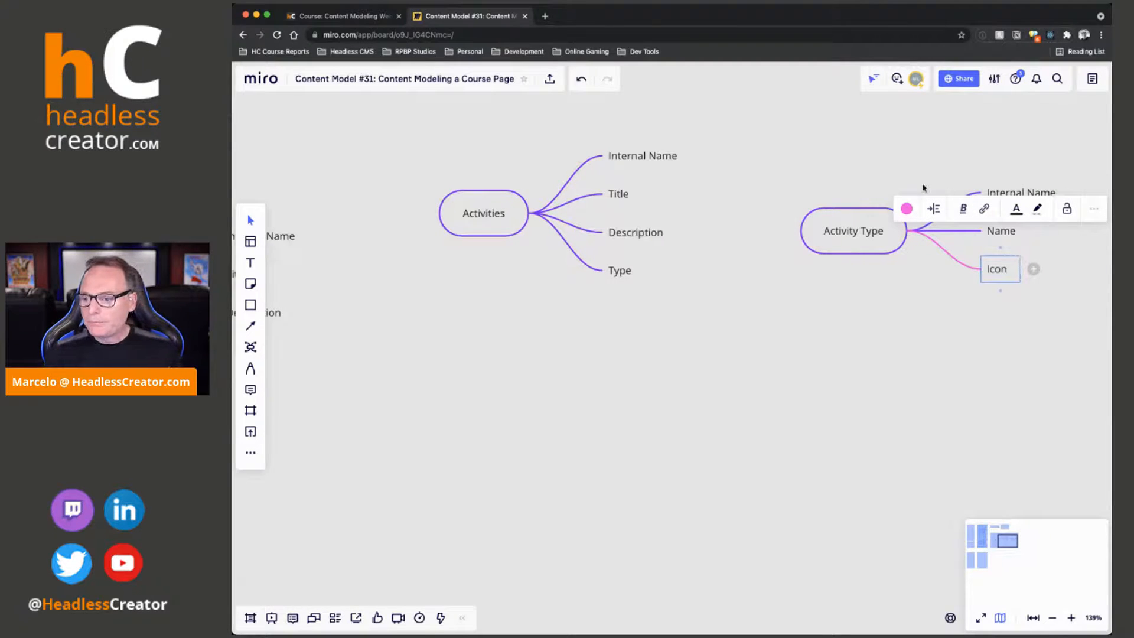
click(906, 209)
click(876, 239)
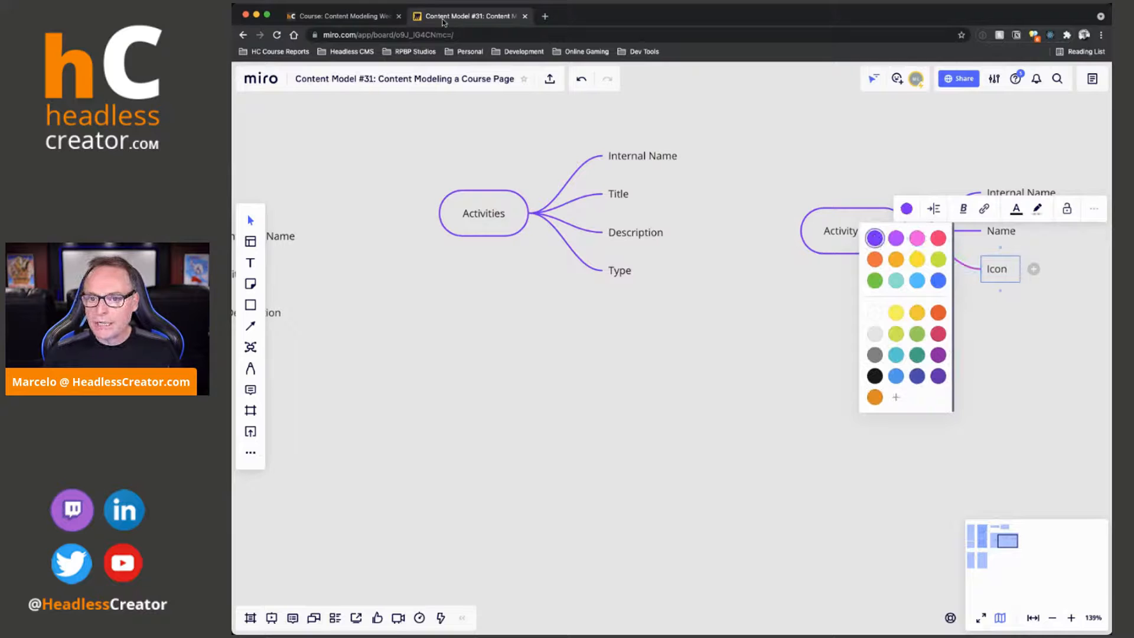
Show the new learning unit's multimedia types and their icons again in the course editor, and switch back to Miro
click(348, 16)
click(468, 201)
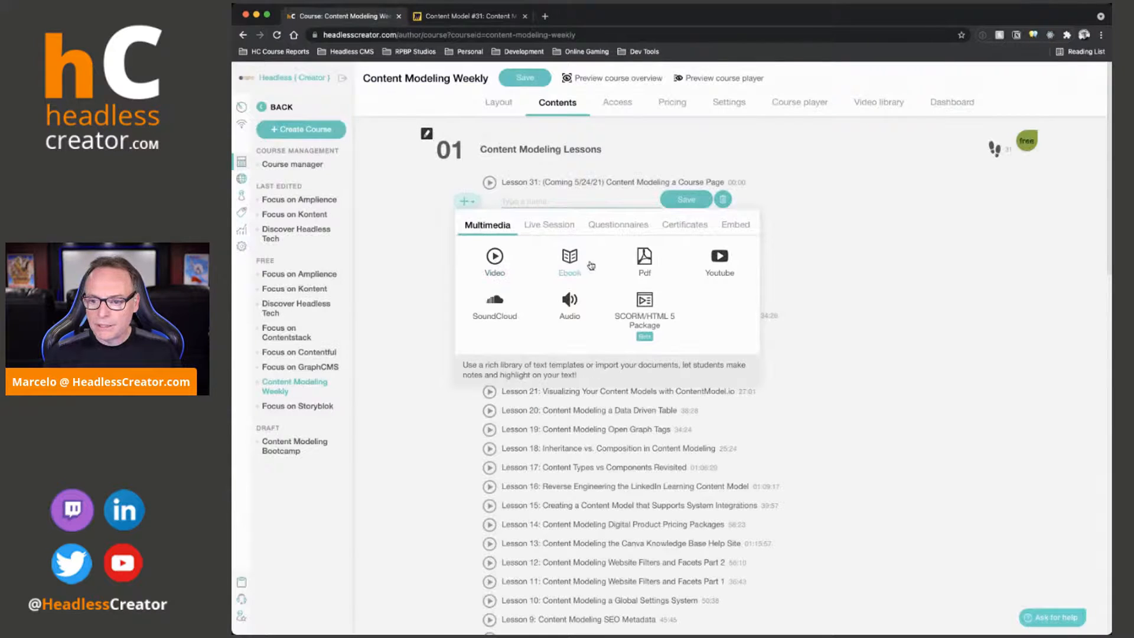
click(477, 17)
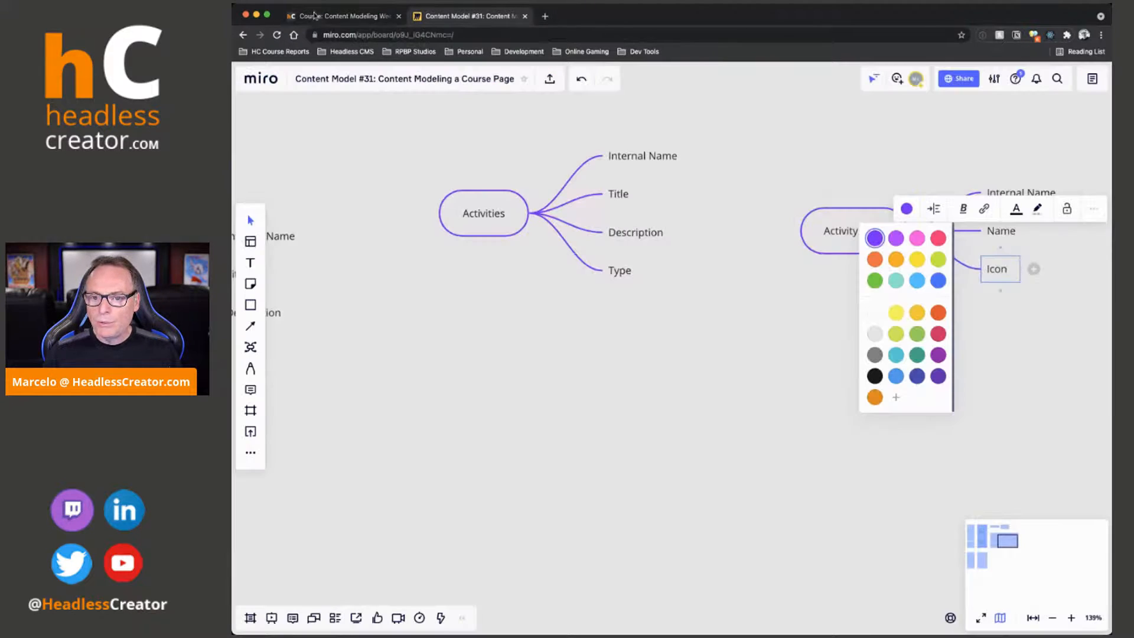
Open the Headless Creator home page from the author area and close the course editor tab
click(315, 16)
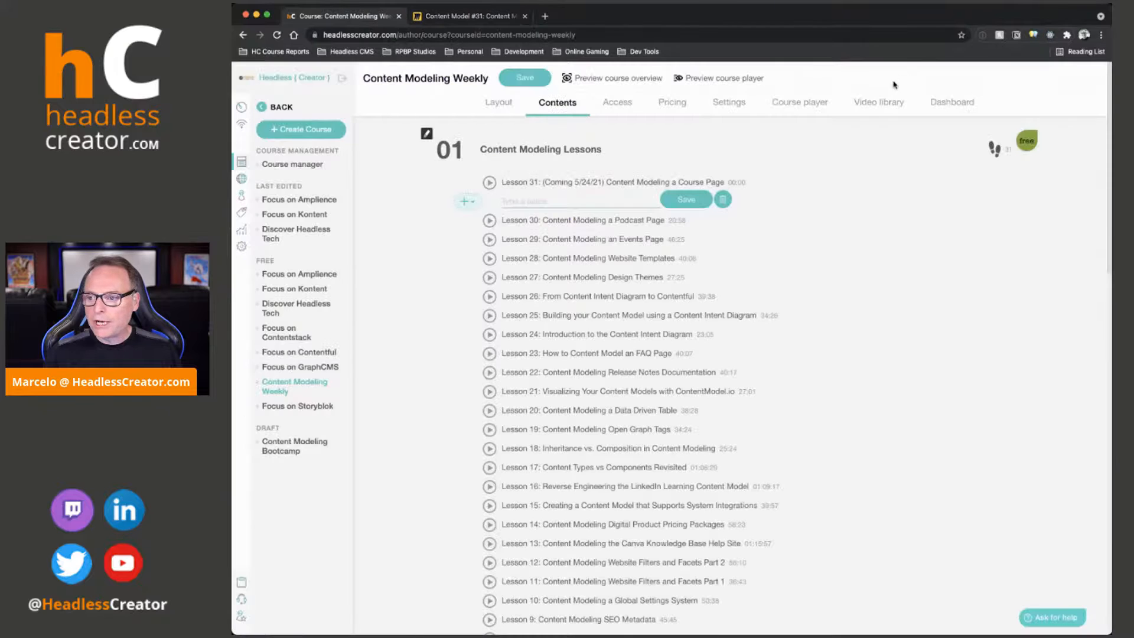
click(290, 81)
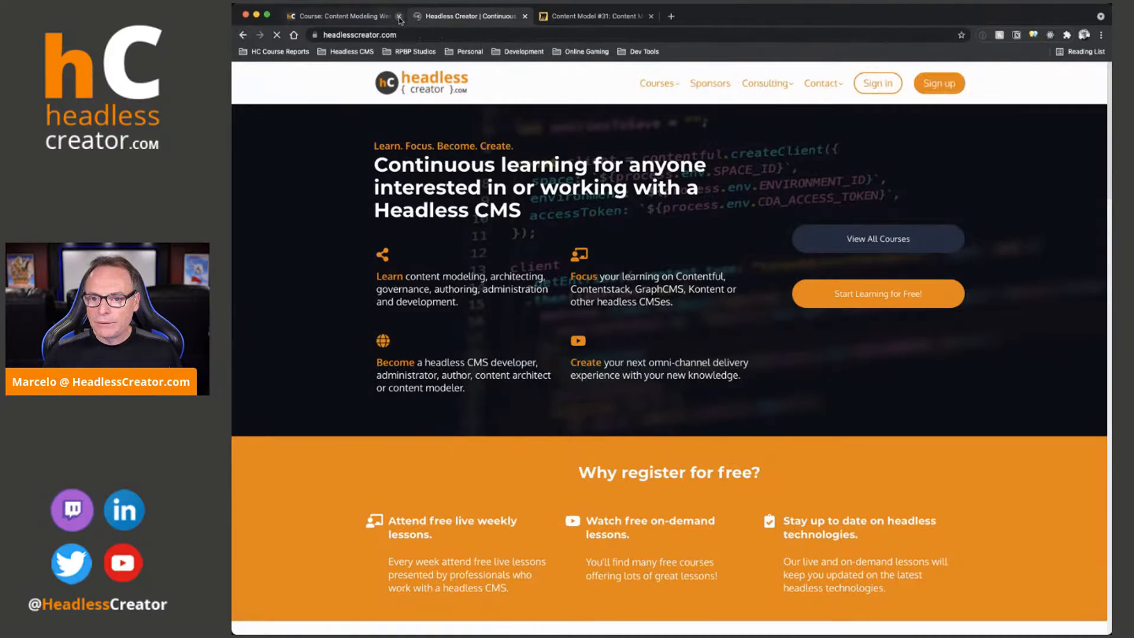
click(398, 15)
Open the Content Modeling Weekly course page from the site's course library
mouse_move(806, 87)
mouse_move(670, 100)
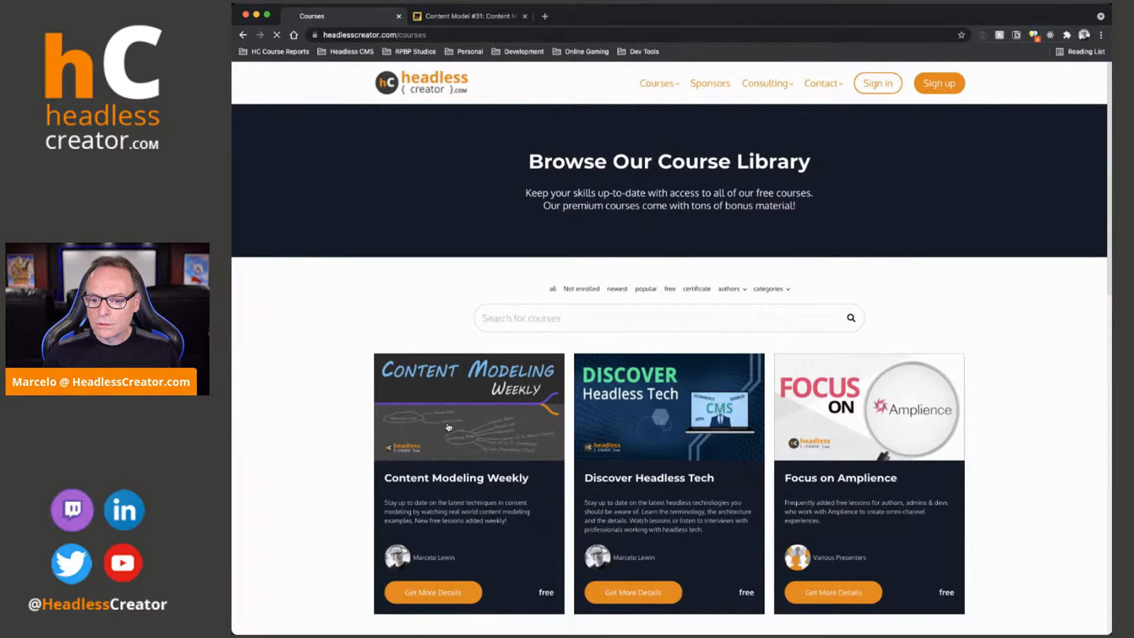
click(448, 427)
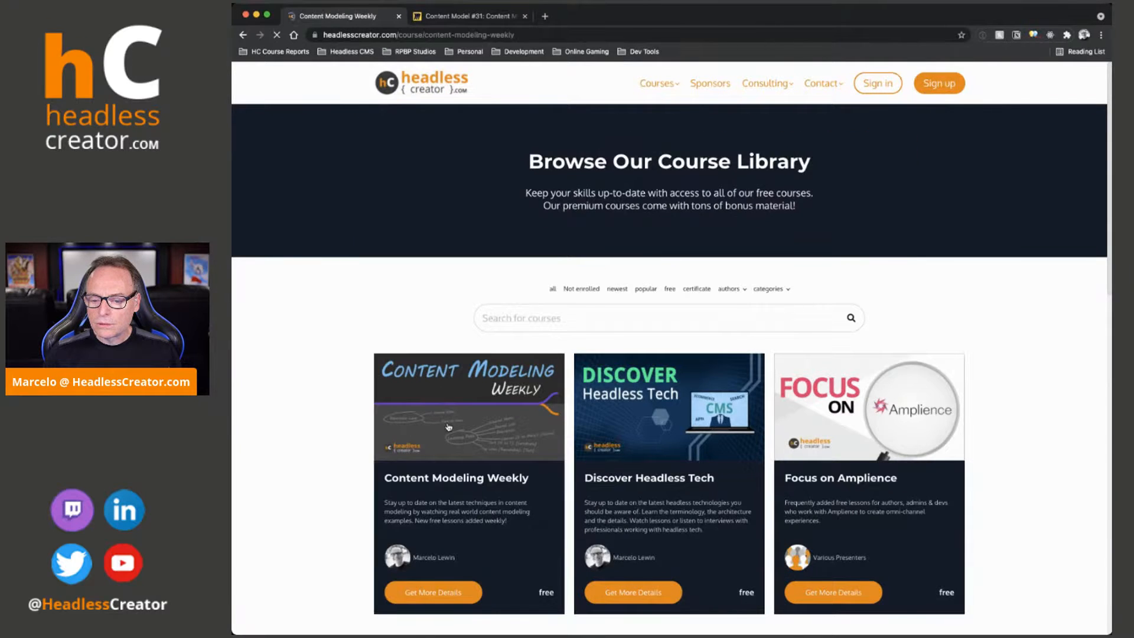
Dismiss the pop-up over the Content Modeling Weekly page and view the Content Modeling Lessons list
scroll(475, 387, down, 6)
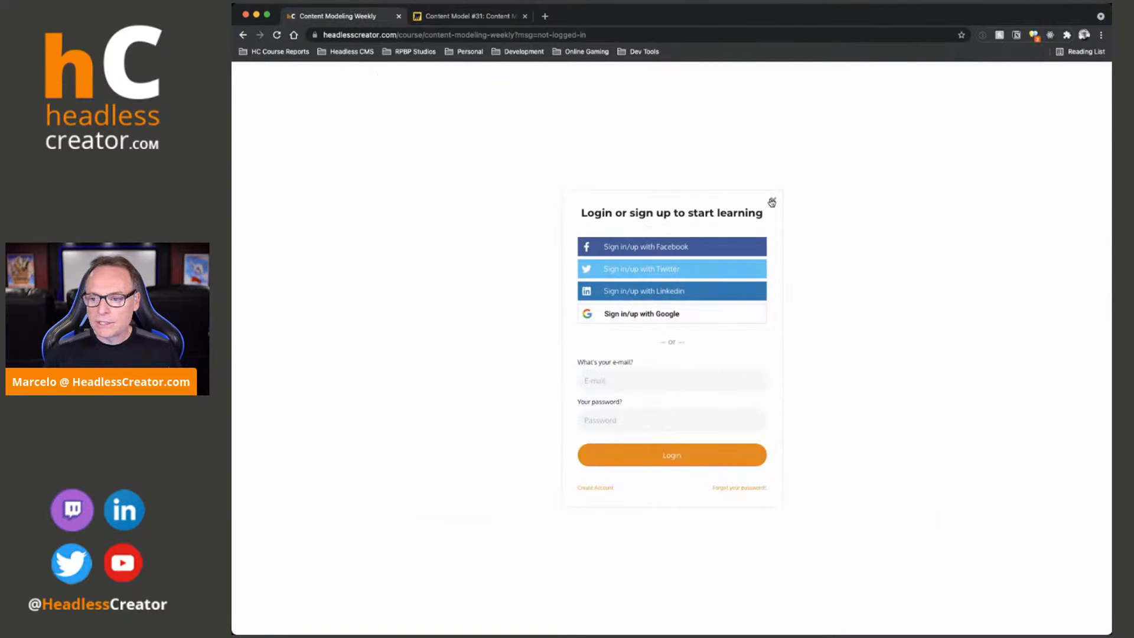
click(772, 203)
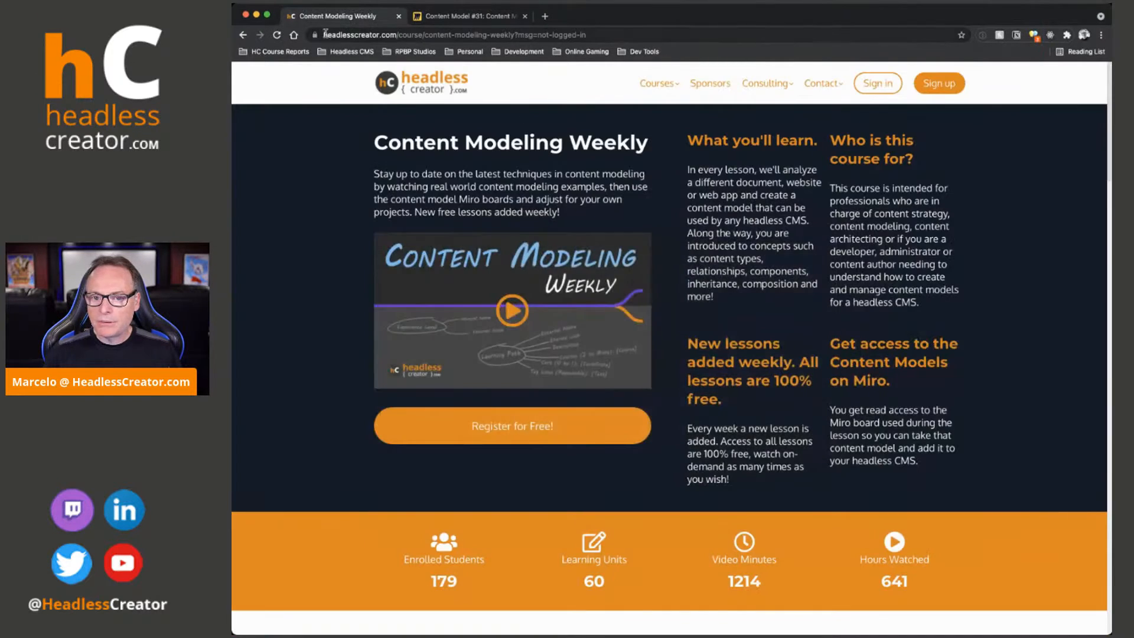
scroll(612, 373, down, 5)
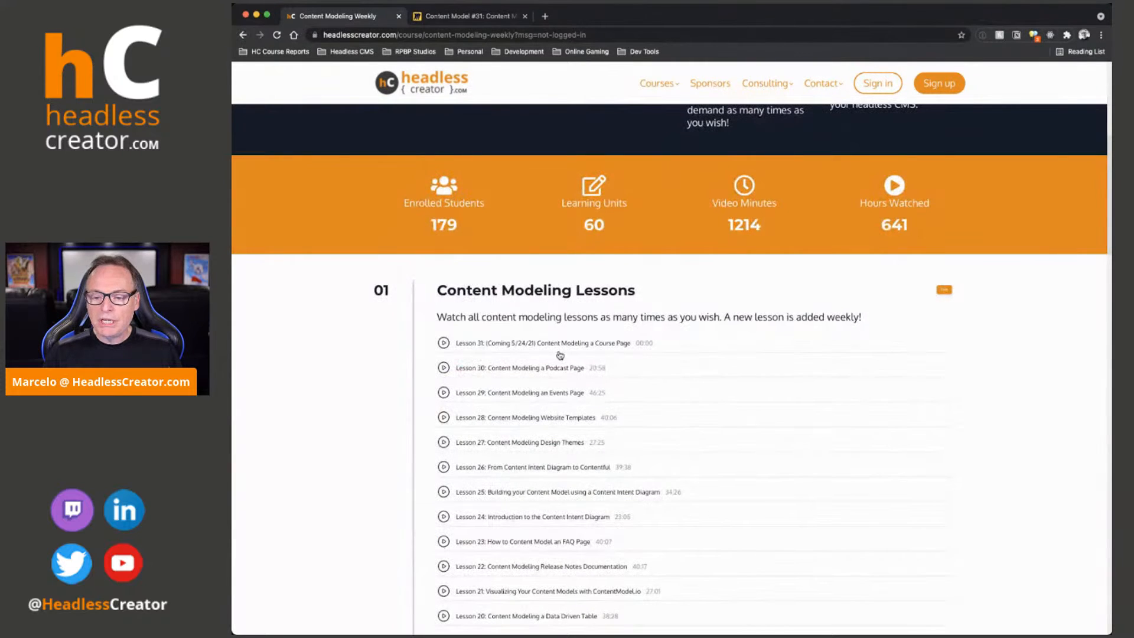